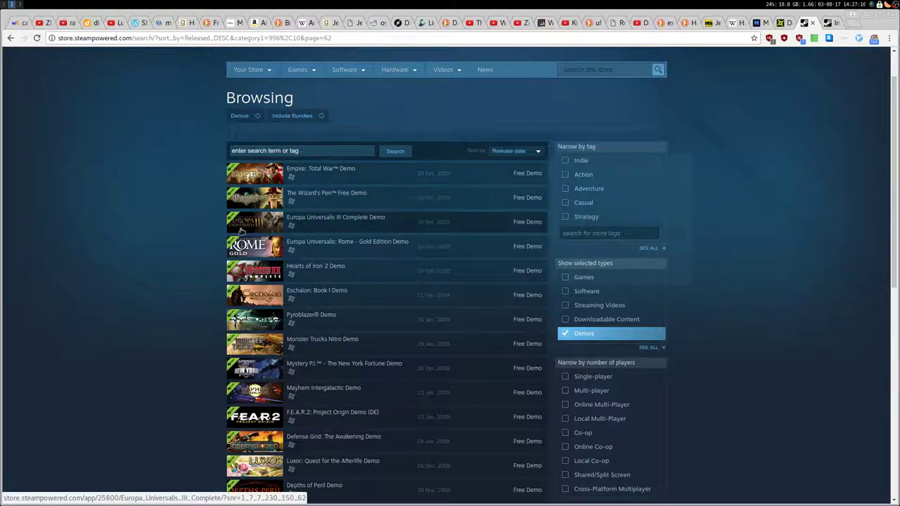
# Step: Look through the Steam demos sorted by release date on results pages 62 and 61
pyautogui.scroll(-4, 202, 274)
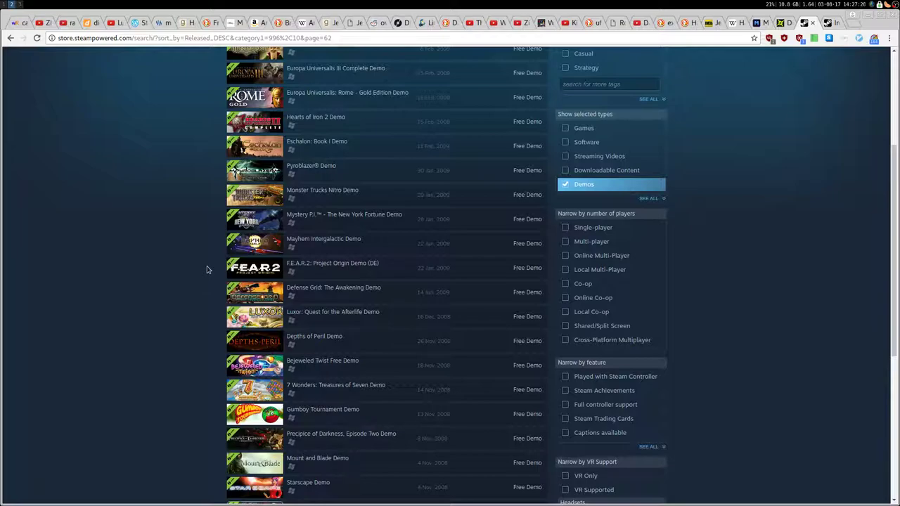
pyautogui.scroll(-1, 207, 266)
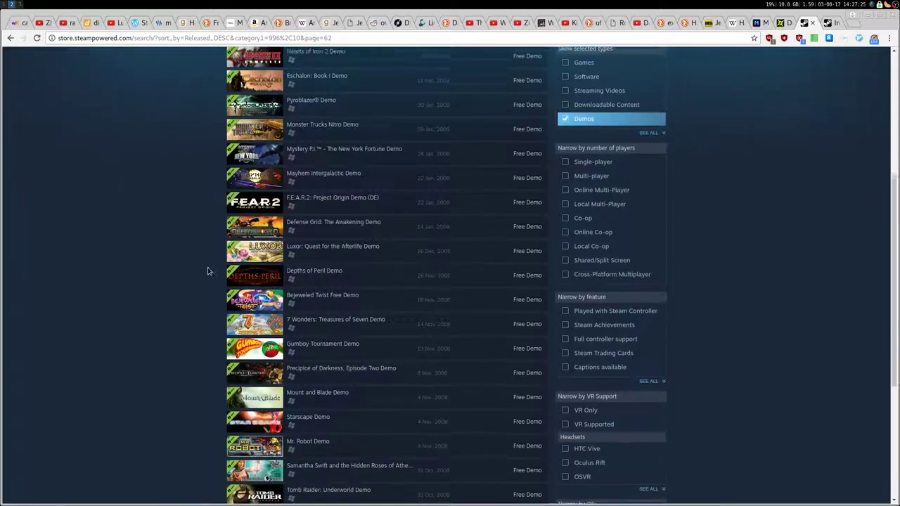
pyautogui.moveTo(311, 193)
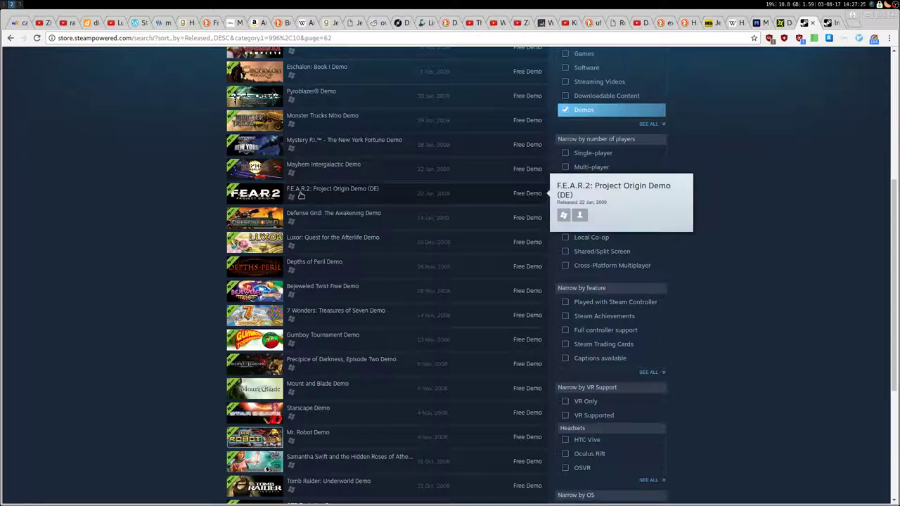
pyautogui.scroll(-2, 196, 301)
pyautogui.scroll(-2, 254, 349)
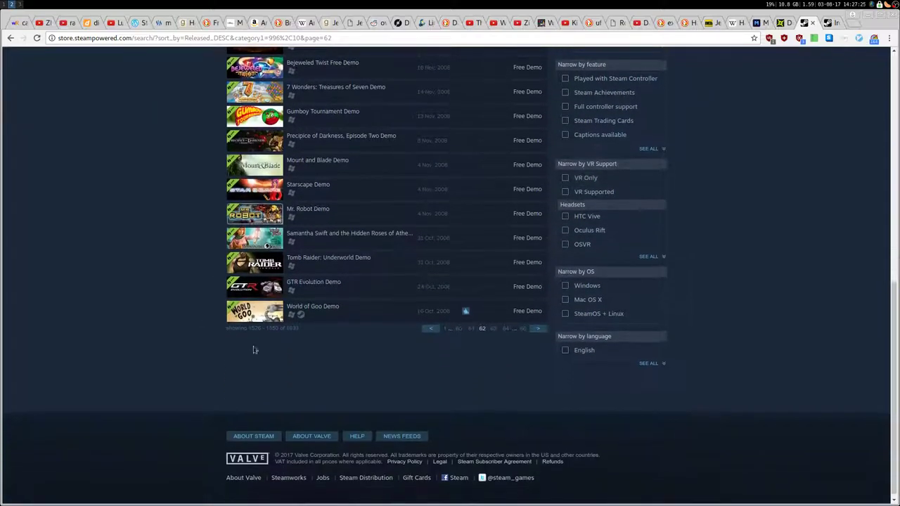
pyautogui.click(434, 331)
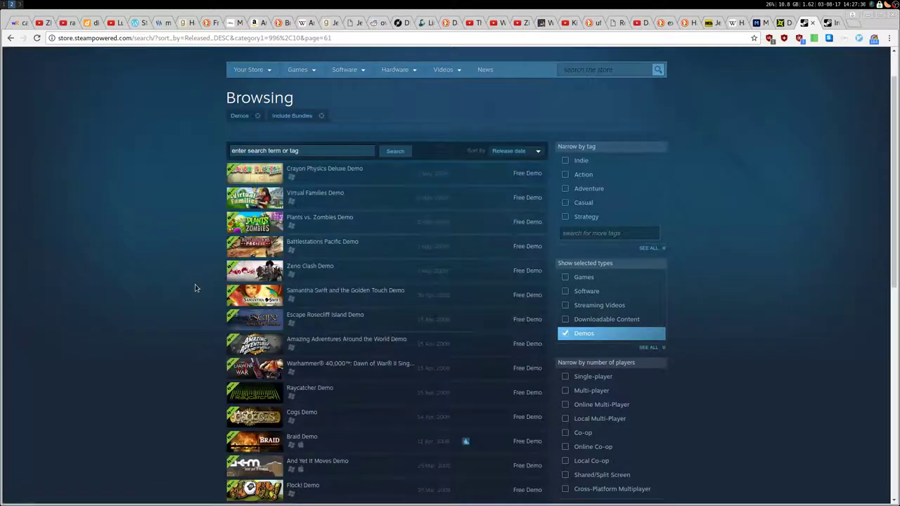
pyautogui.scroll(-2, 211, 196)
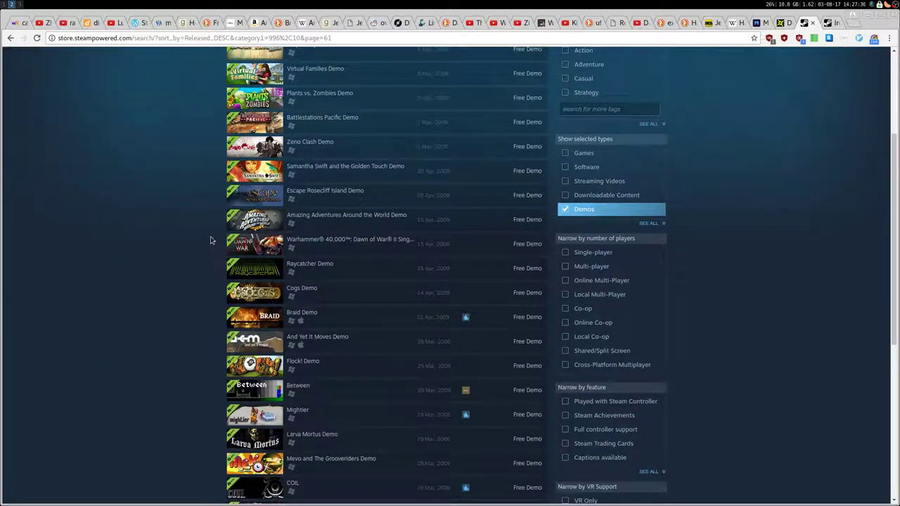
pyautogui.scroll(-2, 210, 240)
pyautogui.scroll(-2, 218, 295)
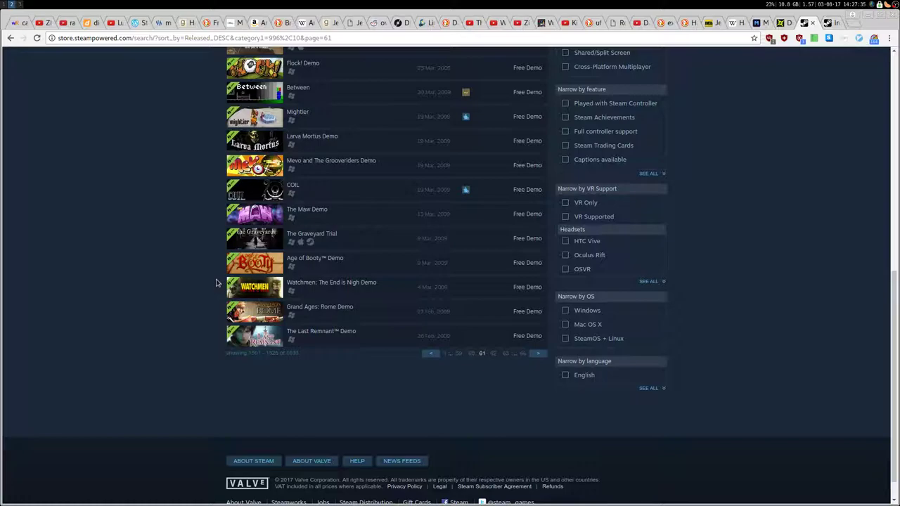
pyautogui.click(870, 5)
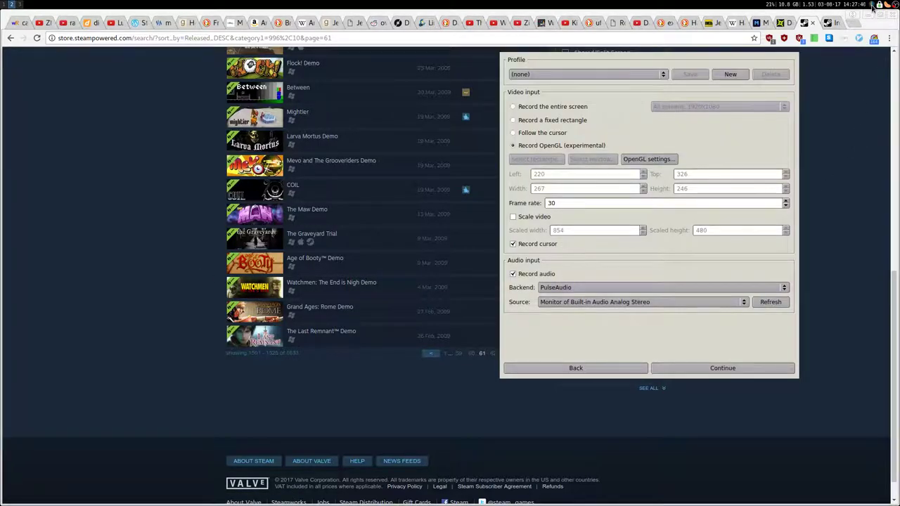
pyautogui.click(870, 6)
# Step: Go back through the demo results to page 58, looking over the titles on pages 60 and 59
pyautogui.moveTo(316, 279)
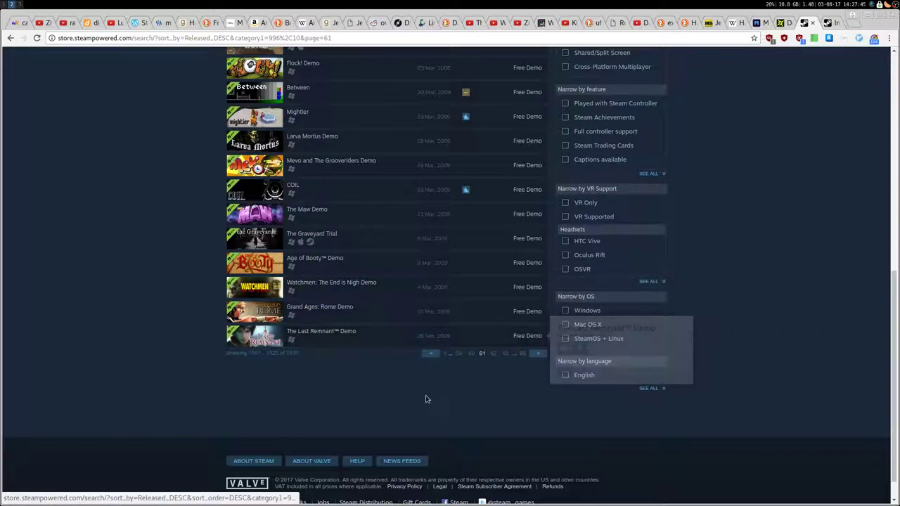
pyautogui.click(431, 353)
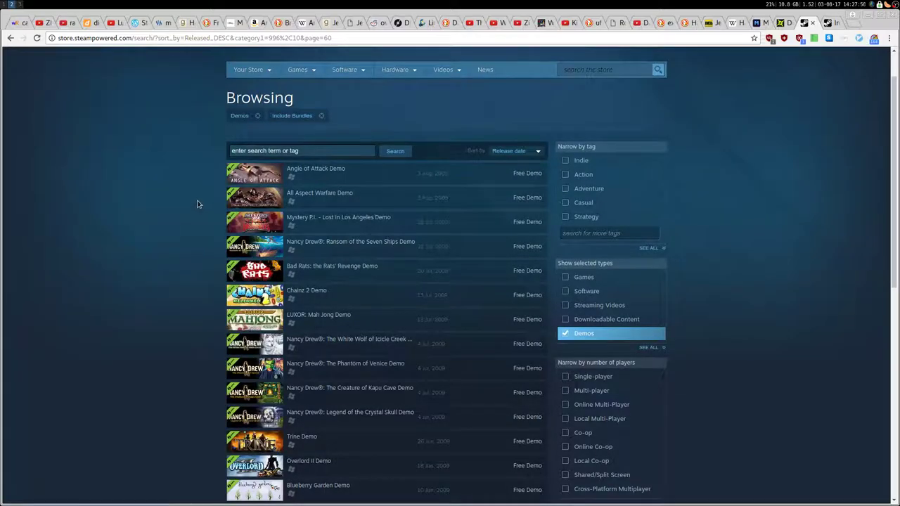
pyautogui.scroll(-2, 199, 231)
pyautogui.scroll(-3, 209, 204)
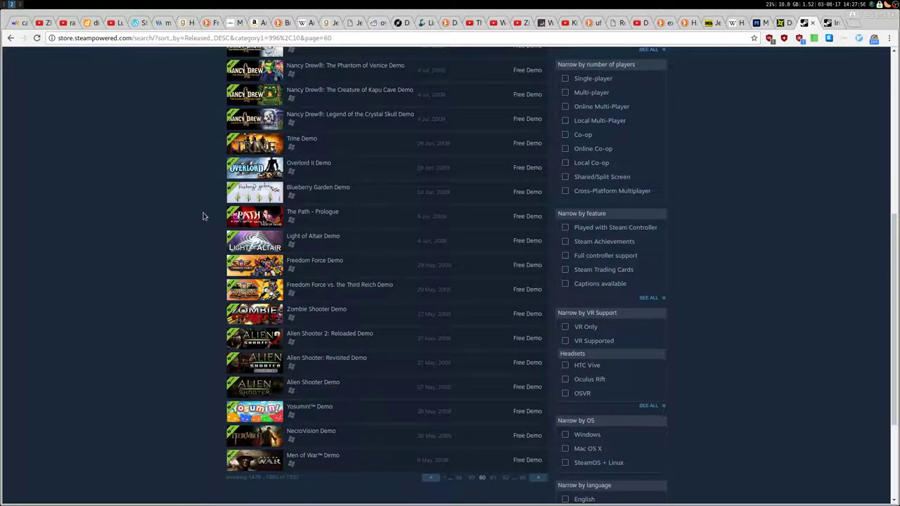
pyautogui.scroll(-2, 202, 216)
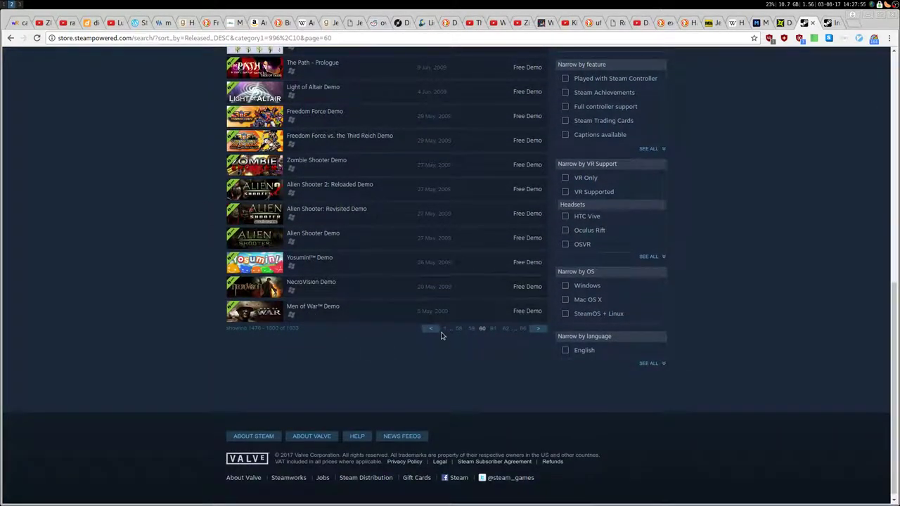
pyautogui.click(432, 329)
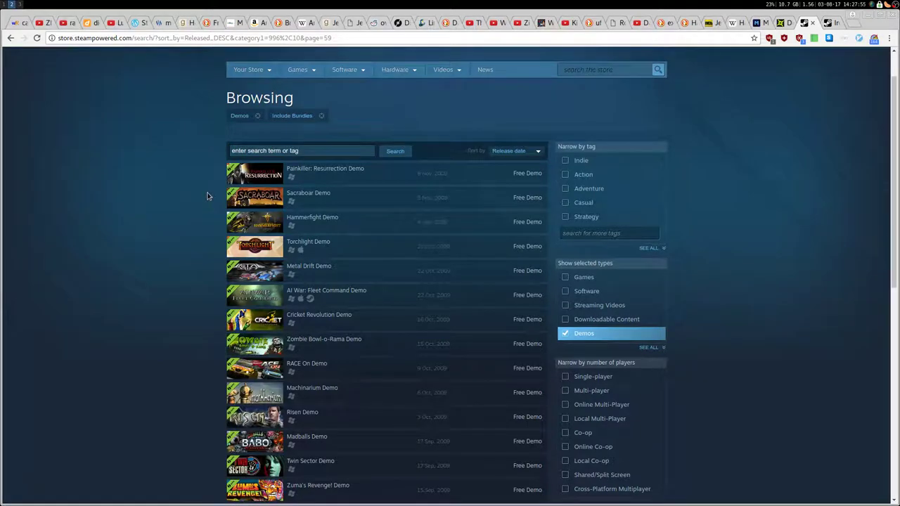
pyautogui.scroll(-5, 206, 196)
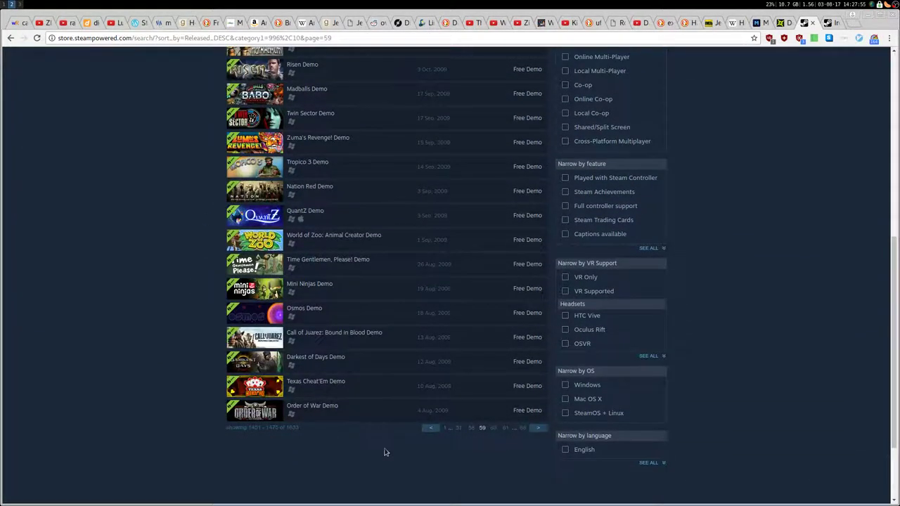
pyautogui.click(434, 428)
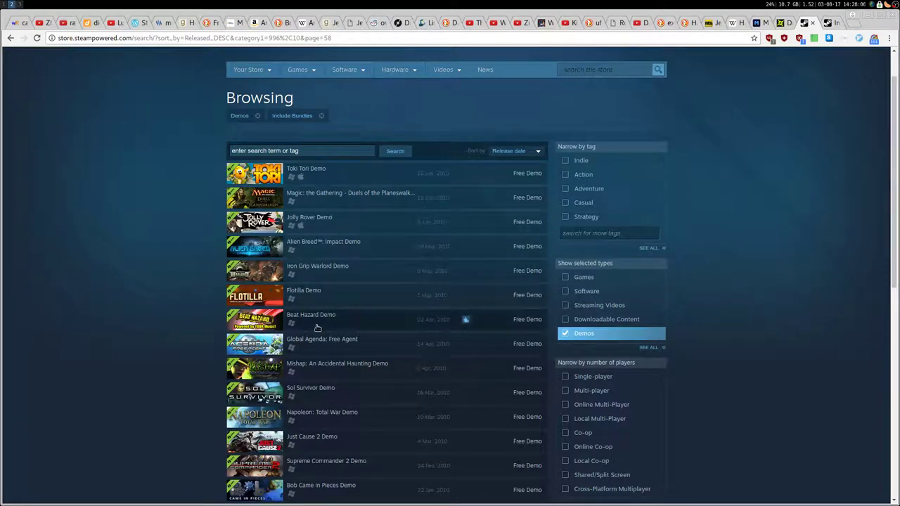
# Step: Open the store's Free to Play games category and look over its featured and new titles
pyautogui.moveTo(306, 68)
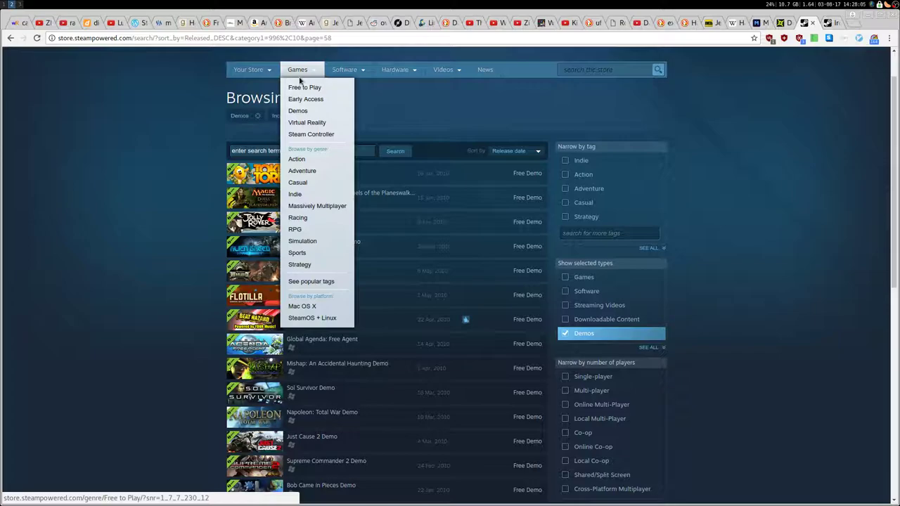
pyautogui.click(304, 90)
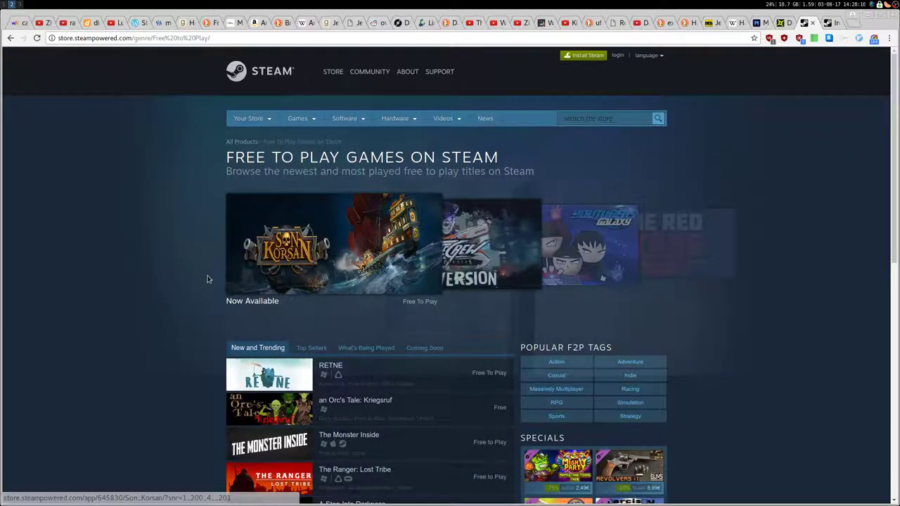
pyautogui.scroll(-4, 197, 267)
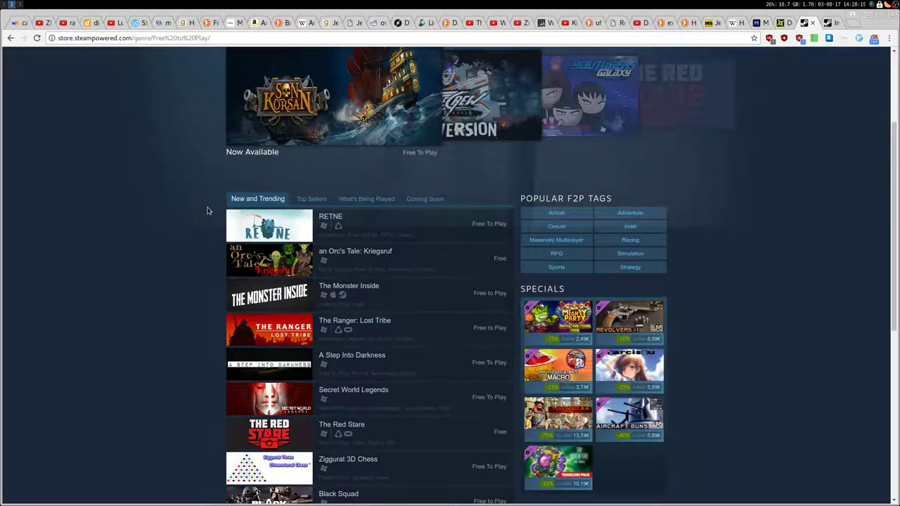
pyautogui.scroll(4, 206, 211)
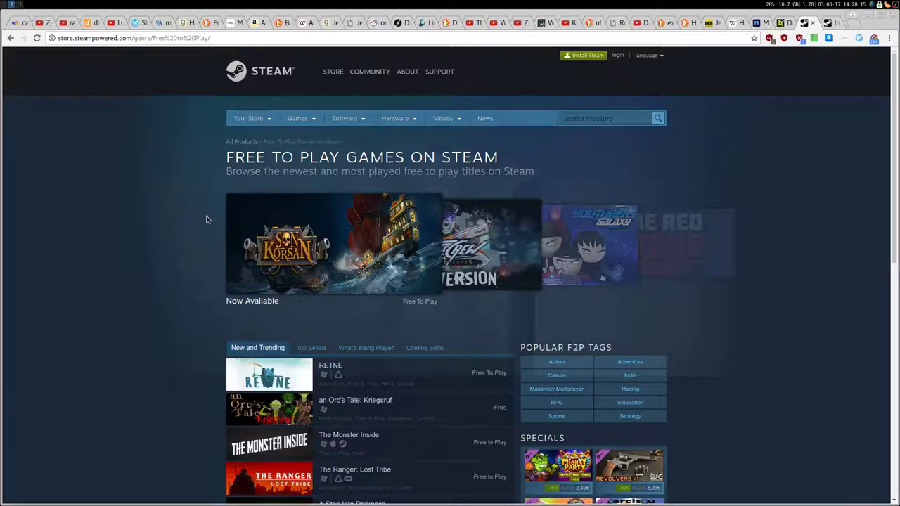
pyautogui.scroll(-3, 207, 219)
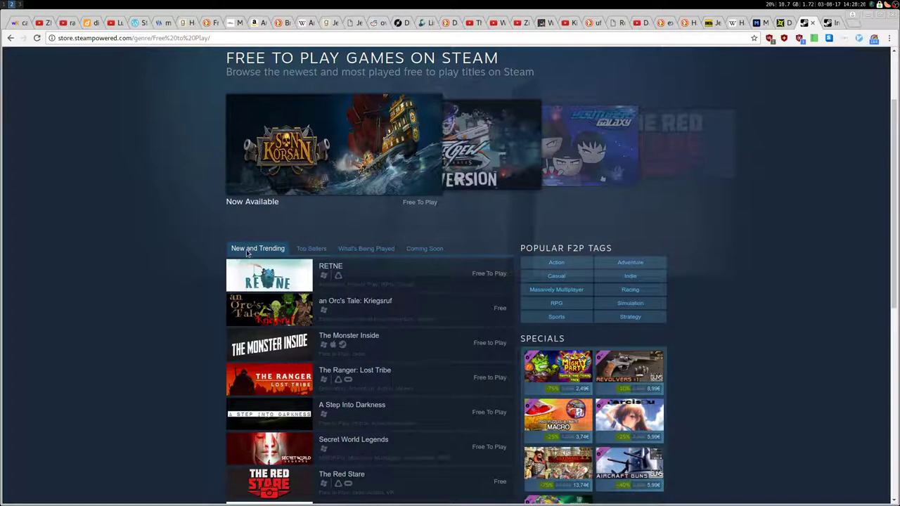
# Step: Examine the Top Sellers and What's Being Played lists of the free-to-play games, down to their page links
pyautogui.click(310, 249)
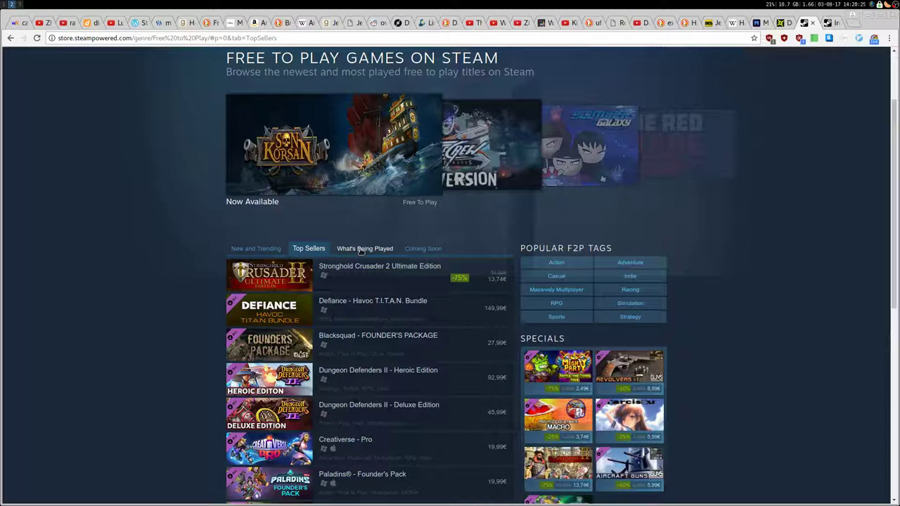
pyautogui.click(360, 252)
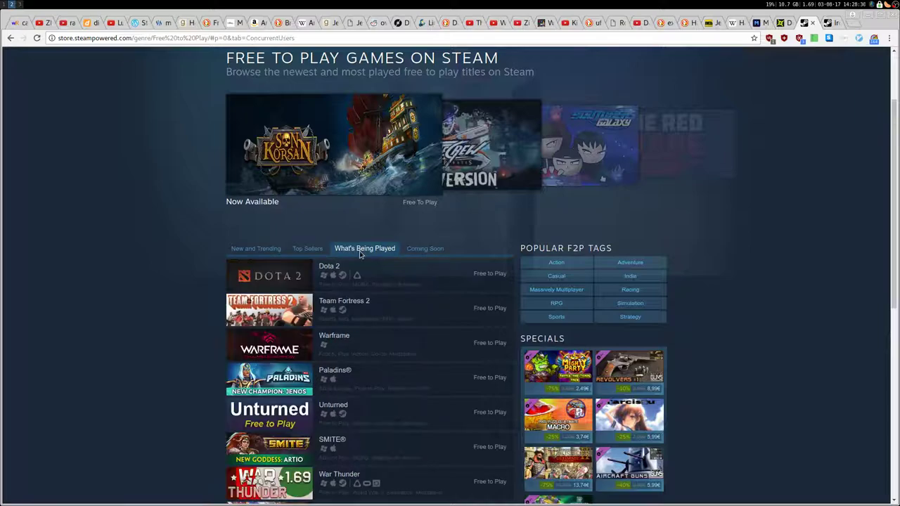
pyautogui.scroll(-4, 345, 271)
pyautogui.scroll(-3, 442, 417)
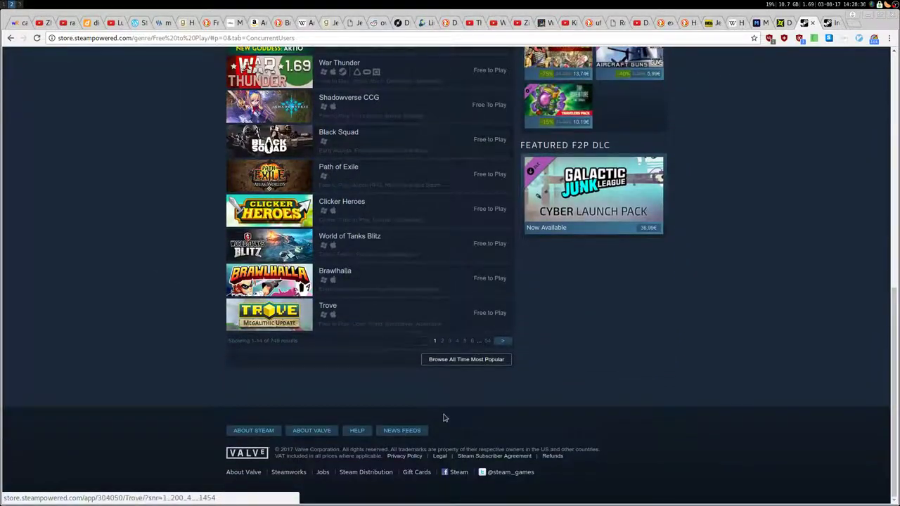
pyautogui.scroll(5, 428, 366)
pyautogui.scroll(-5, 430, 364)
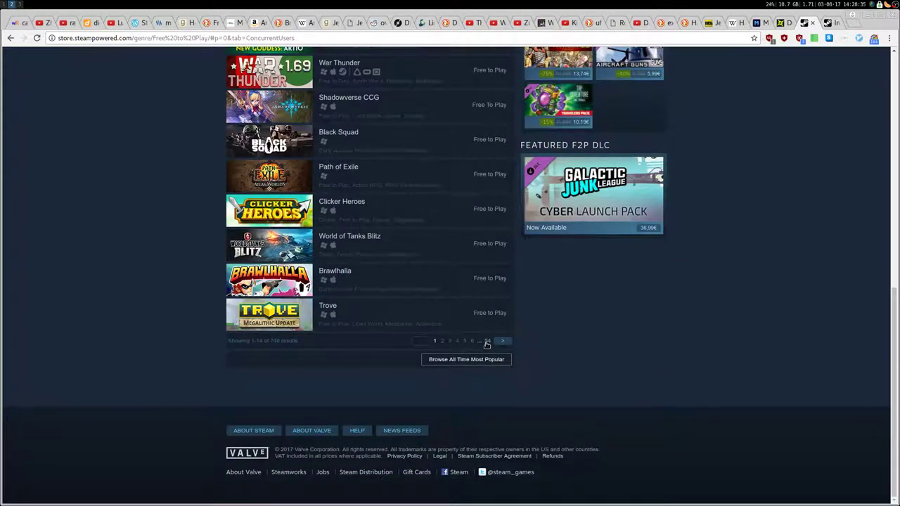
pyautogui.scroll(5, 421, 323)
# Step: Compare the full Top Sellers list with the New and Trending list of free-to-play games
pyautogui.click(309, 209)
pyautogui.scroll(-1, 447, 323)
pyautogui.scroll(-5, 447, 324)
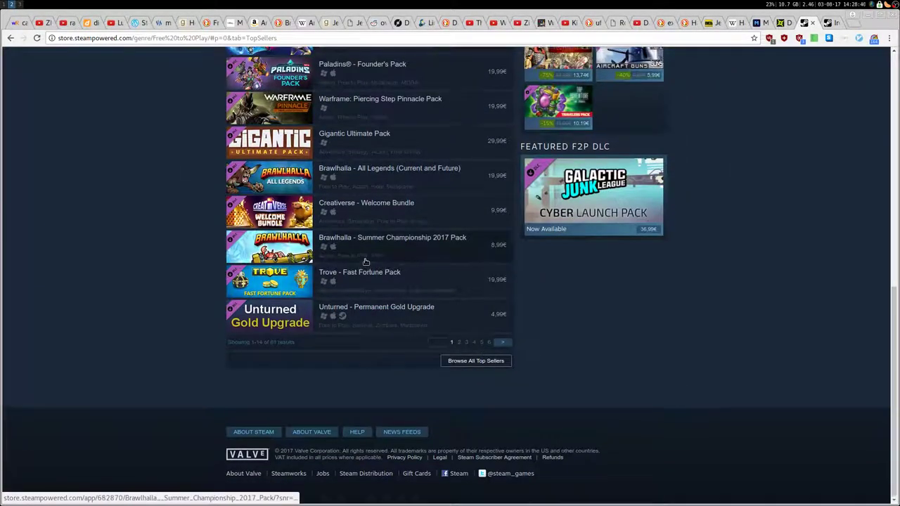
pyautogui.scroll(5, 316, 281)
pyautogui.click(255, 163)
pyautogui.scroll(-5, 450, 324)
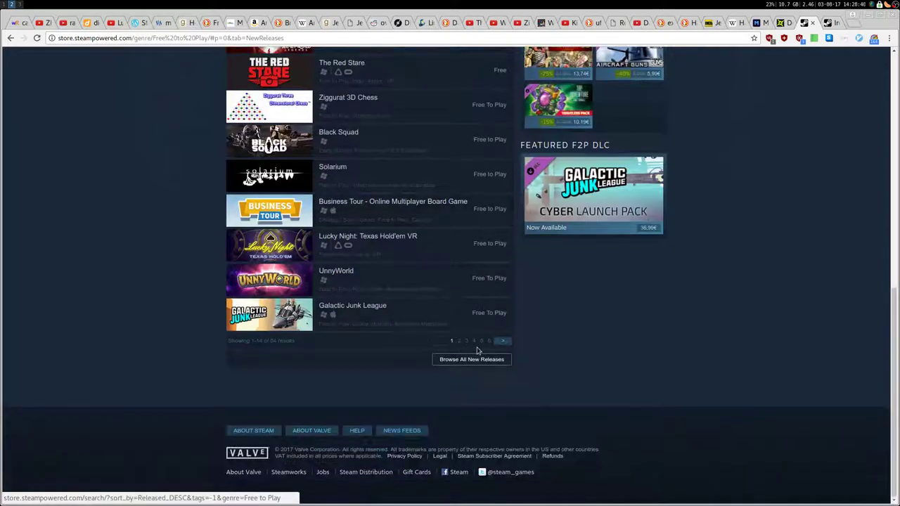
pyautogui.scroll(3, 422, 307)
pyautogui.scroll(3, 422, 307)
# Step: Look through the Coming Soon list of free-to-play games
pyautogui.click(423, 186)
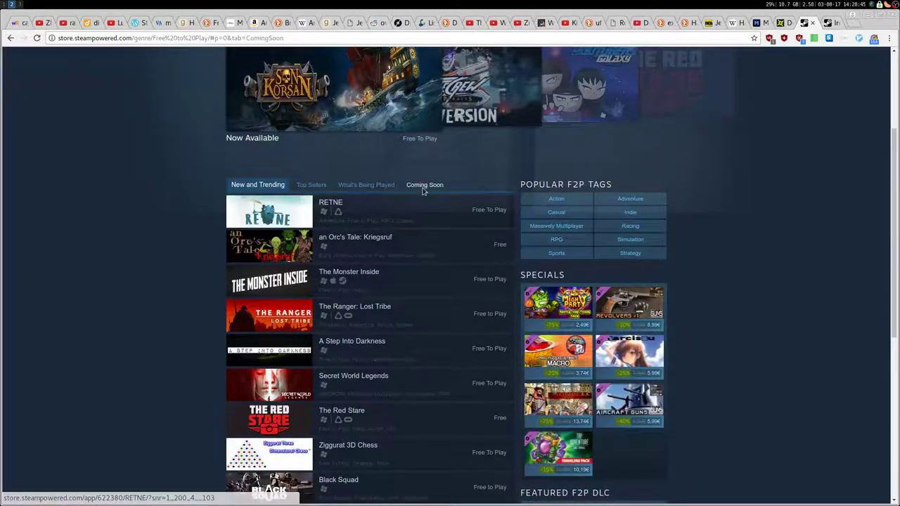
pyautogui.scroll(-6, 488, 373)
pyautogui.scroll(5, 401, 312)
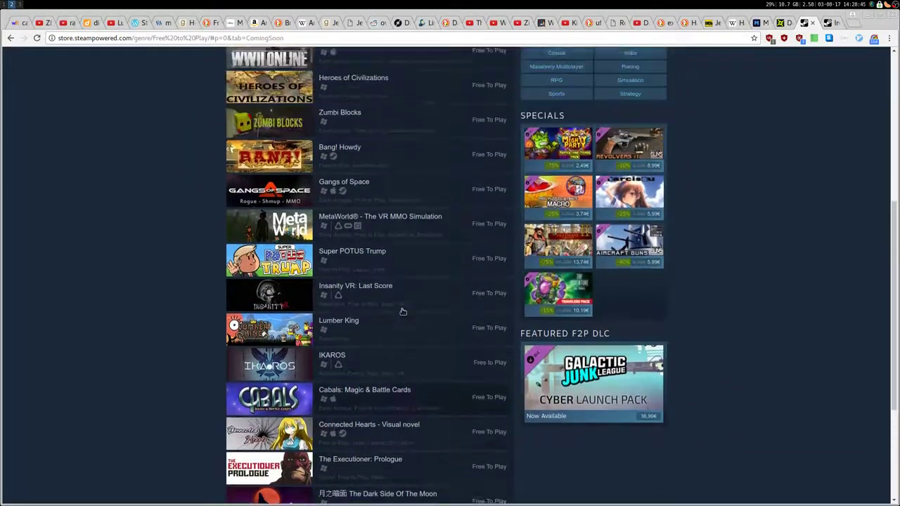
# Step: Return to the What's Being Played list and open the full listing of all-time most popular free-to-play products
pyautogui.click(367, 285)
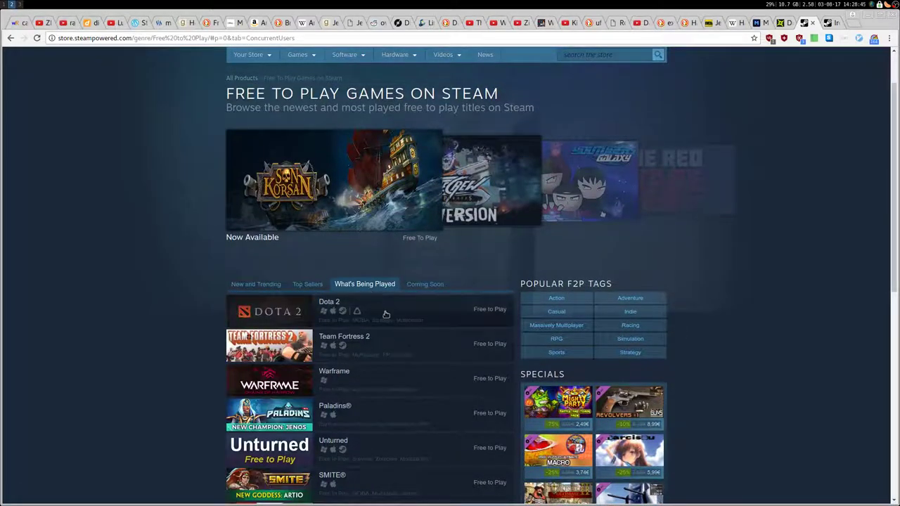
pyautogui.moveTo(386, 322)
pyautogui.scroll(-5, 388, 320)
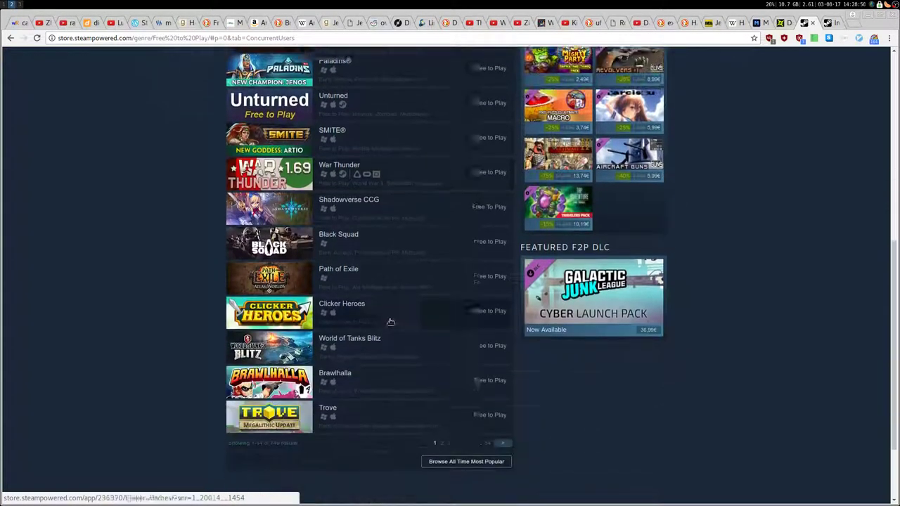
pyautogui.moveTo(416, 385)
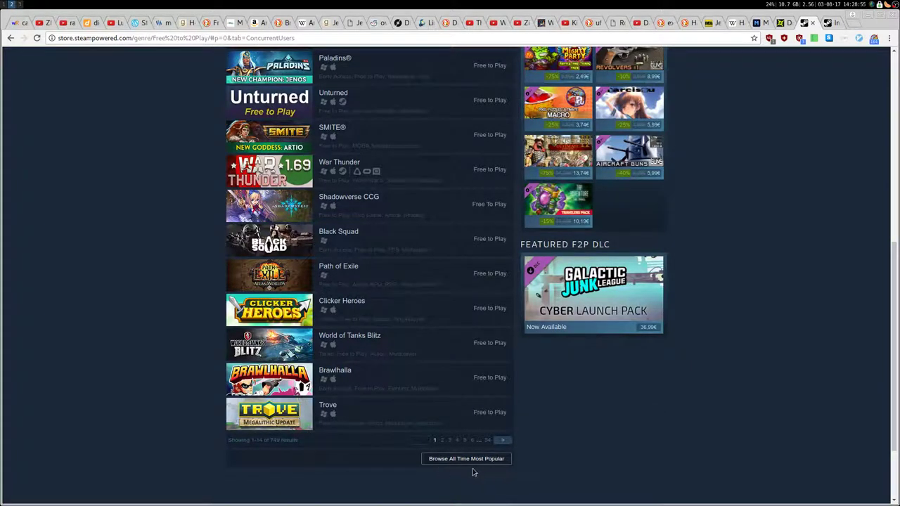
pyautogui.click(452, 462)
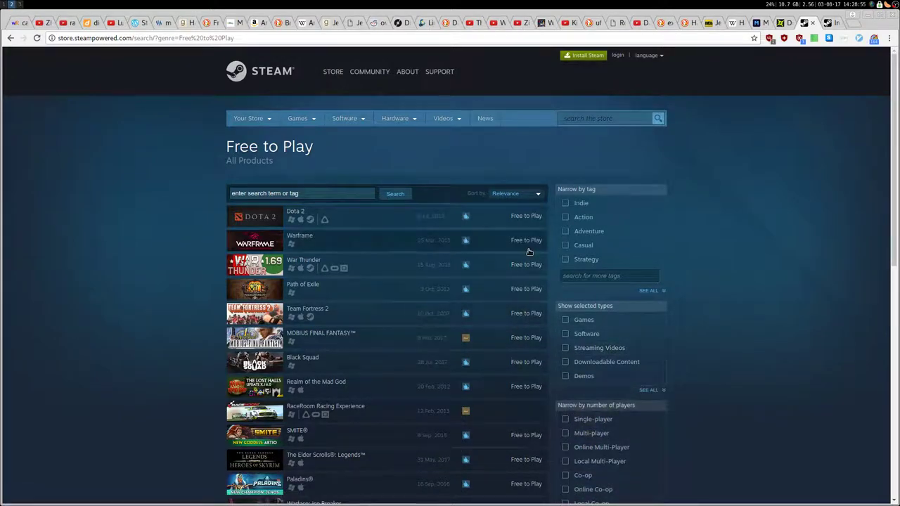
# Step: Sort the free-to-play listing by release date and narrow it by the Free to Play tag
pyautogui.click(524, 194)
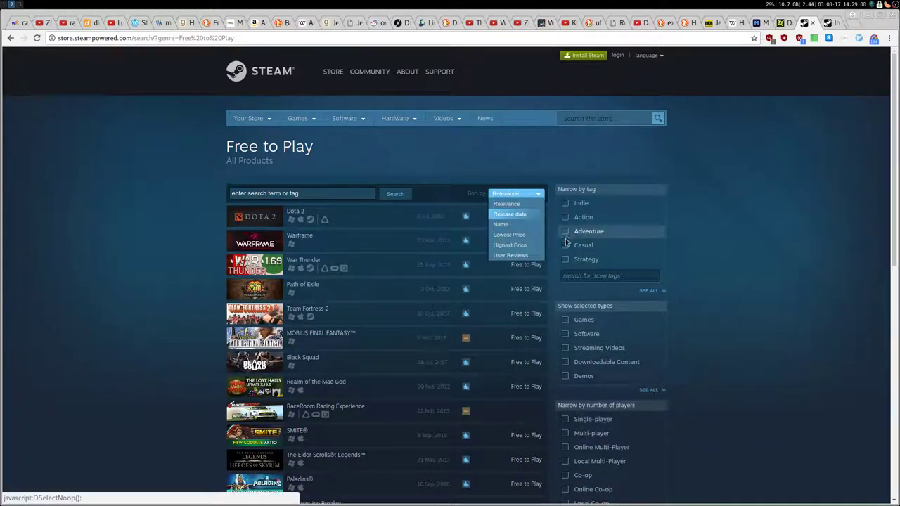
pyautogui.click(509, 214)
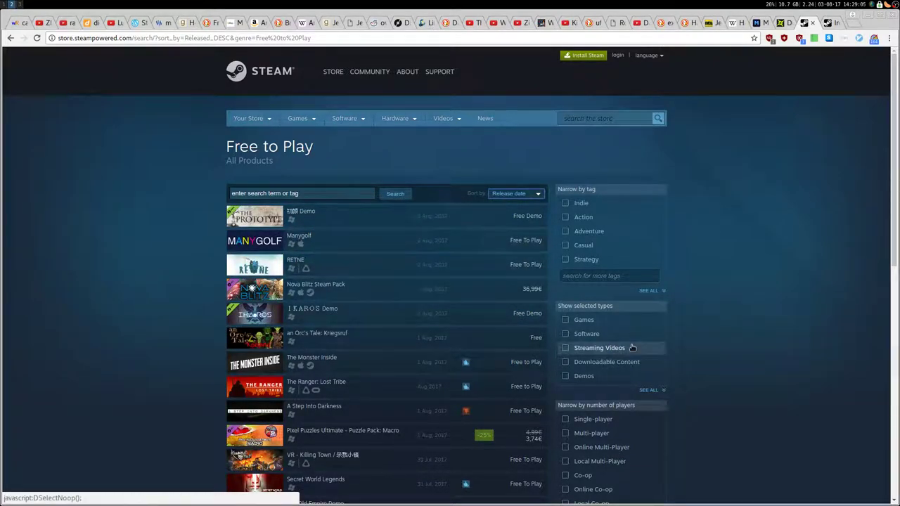
pyautogui.click(619, 279)
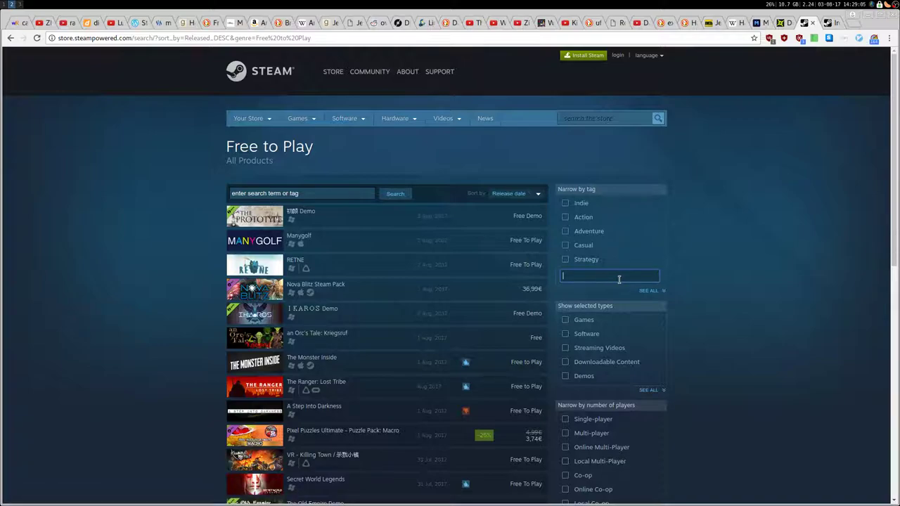
pyautogui.moveTo(529, 295)
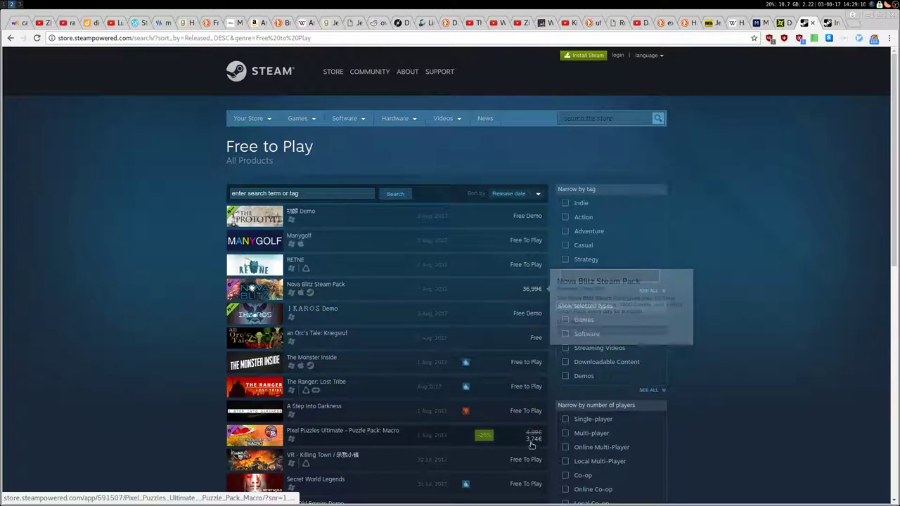
pyautogui.moveTo(531, 446)
pyautogui.write('fre')
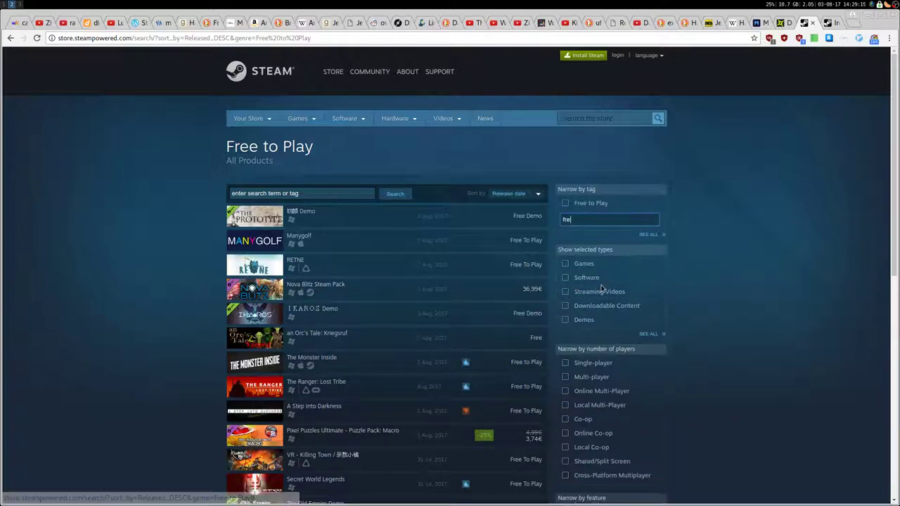
pyautogui.click(566, 210)
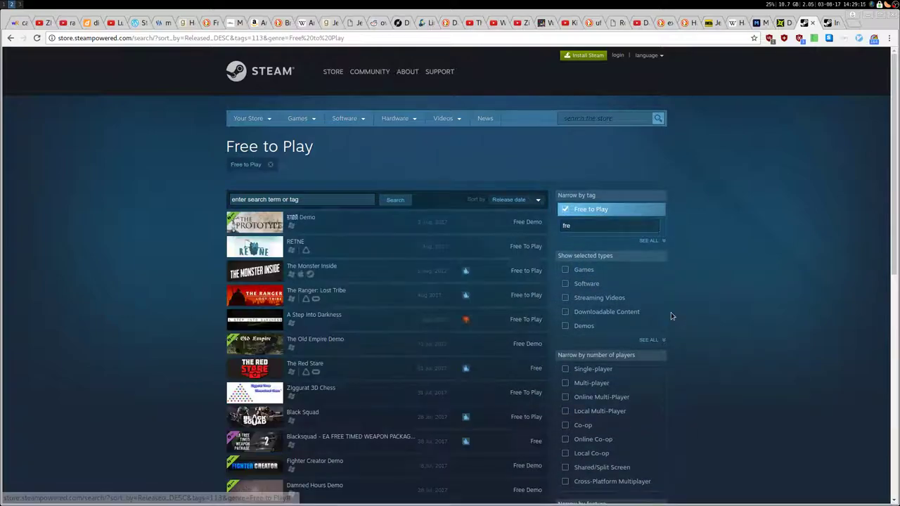
# Step: Restrict the results to the Games type and look through the first page down to the Einar entry's preview
pyautogui.scroll(-4, 204, 255)
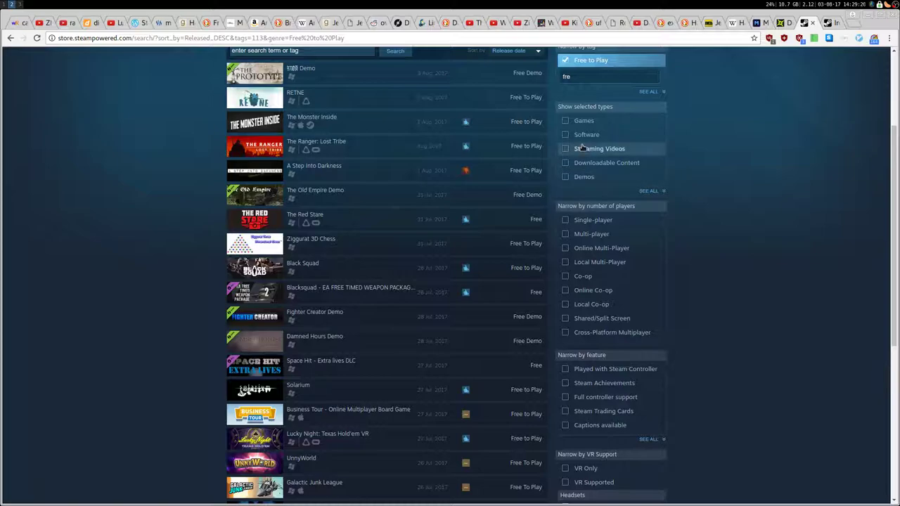
pyautogui.click(582, 121)
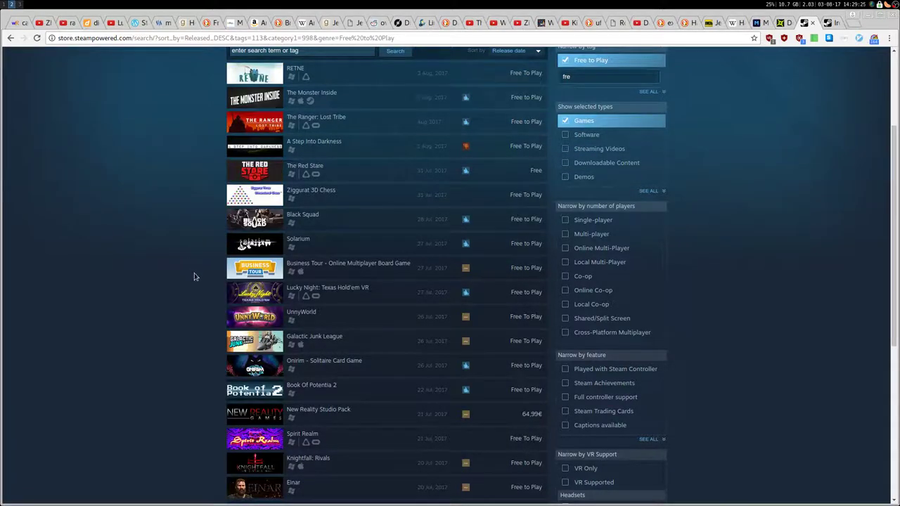
pyautogui.scroll(-5, 203, 321)
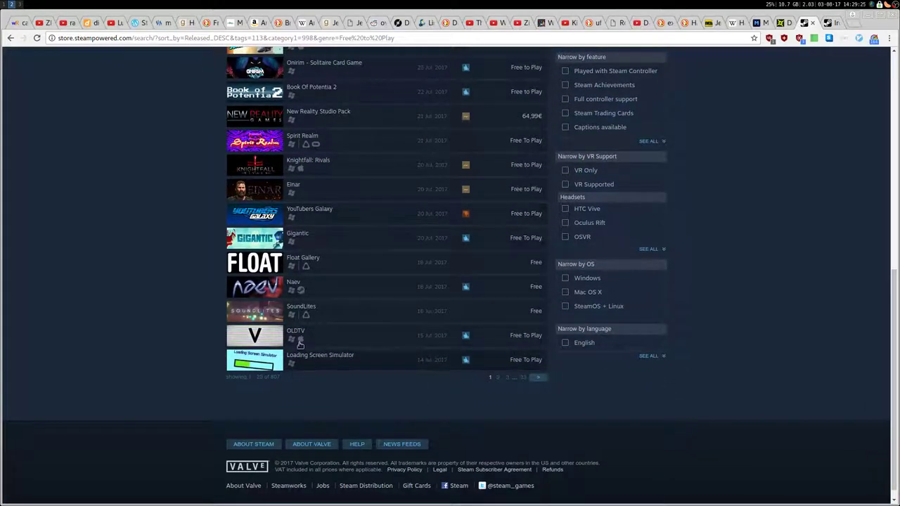
pyautogui.scroll(5, 331, 317)
pyautogui.scroll(-4, 330, 317)
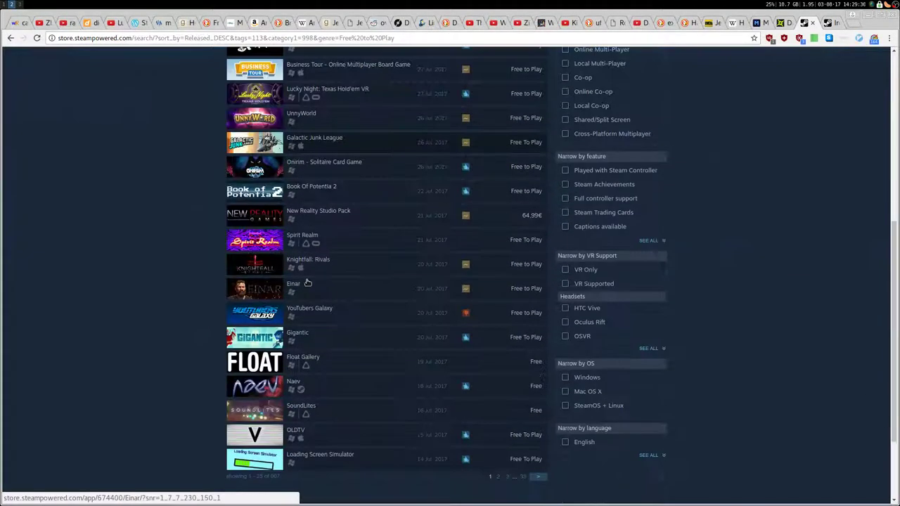
pyautogui.moveTo(250, 295)
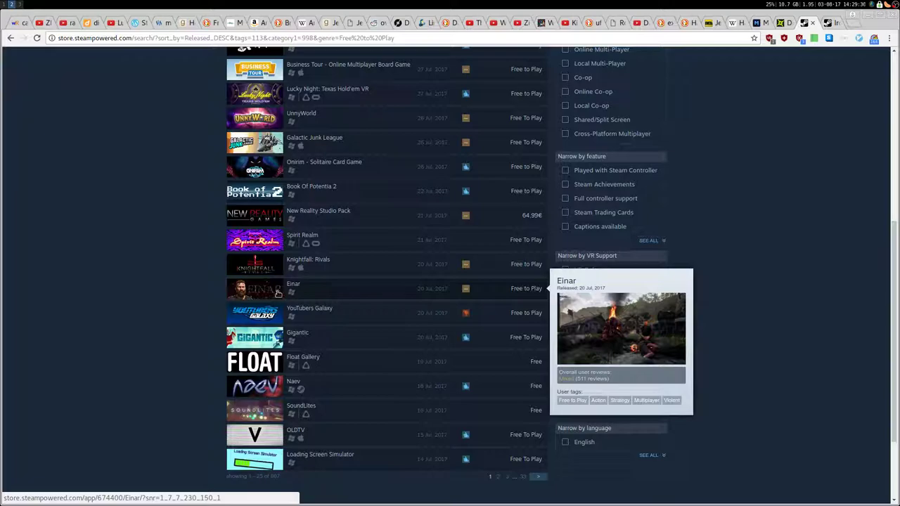
# Step: Browse pages 2 to 4 of the newest free-to-play games
pyautogui.click(537, 476)
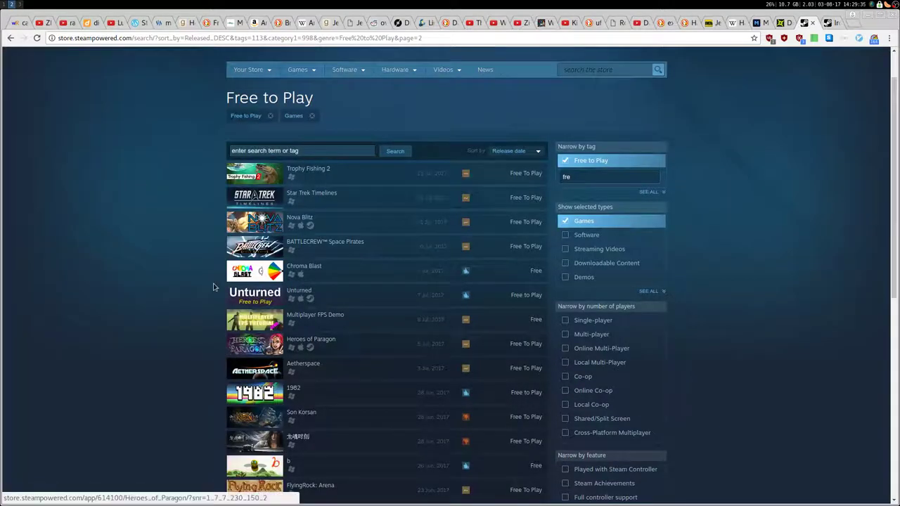
pyautogui.scroll(-4, 214, 256)
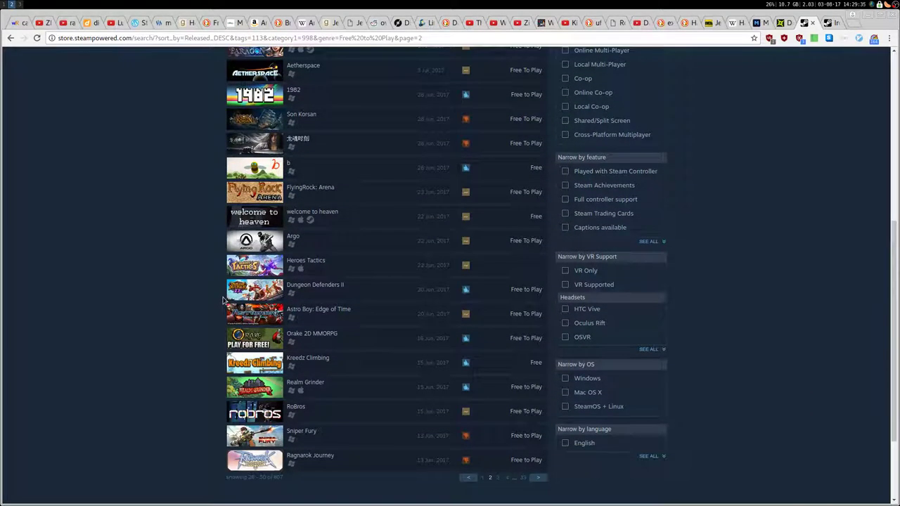
pyautogui.click(539, 476)
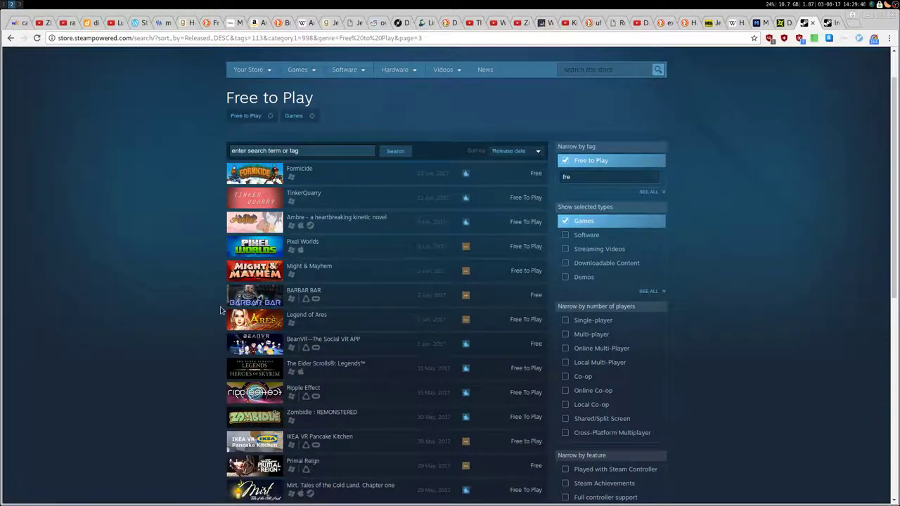
pyautogui.scroll(-6, 220, 320)
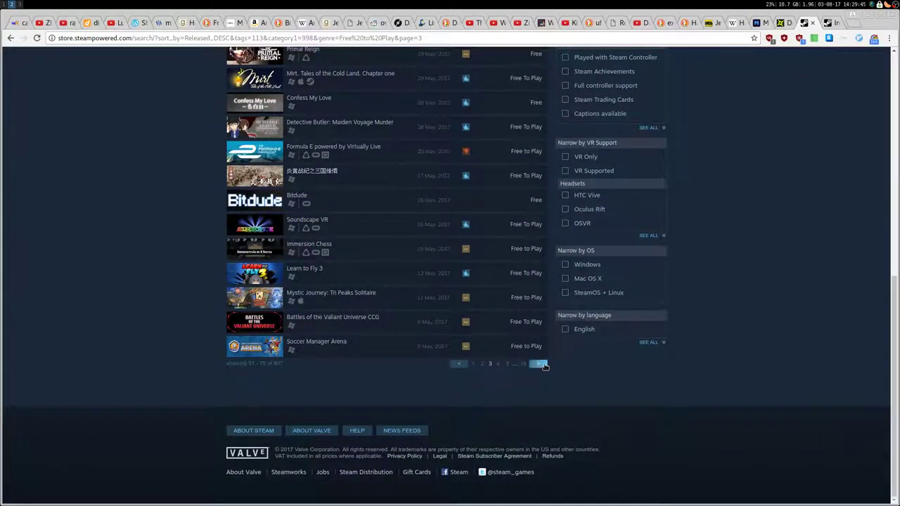
pyautogui.click(539, 364)
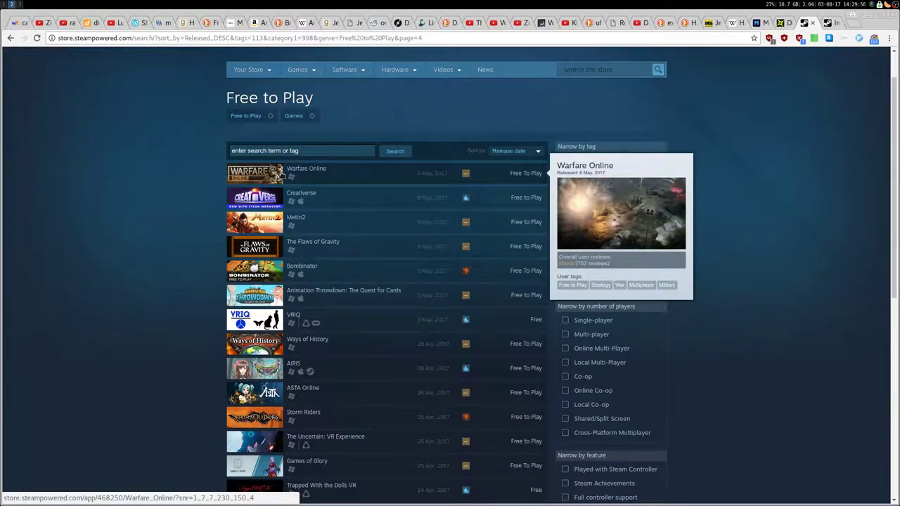
pyautogui.scroll(-4, 207, 298)
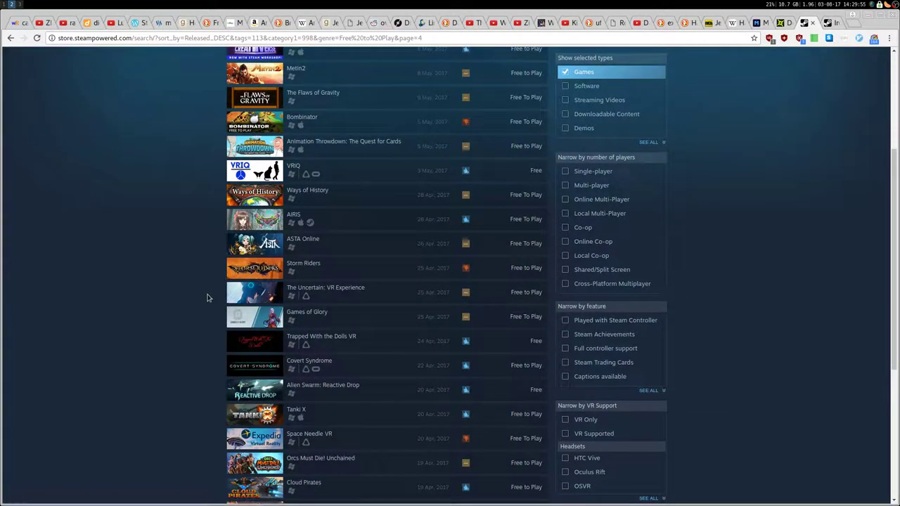
pyautogui.scroll(5, 208, 297)
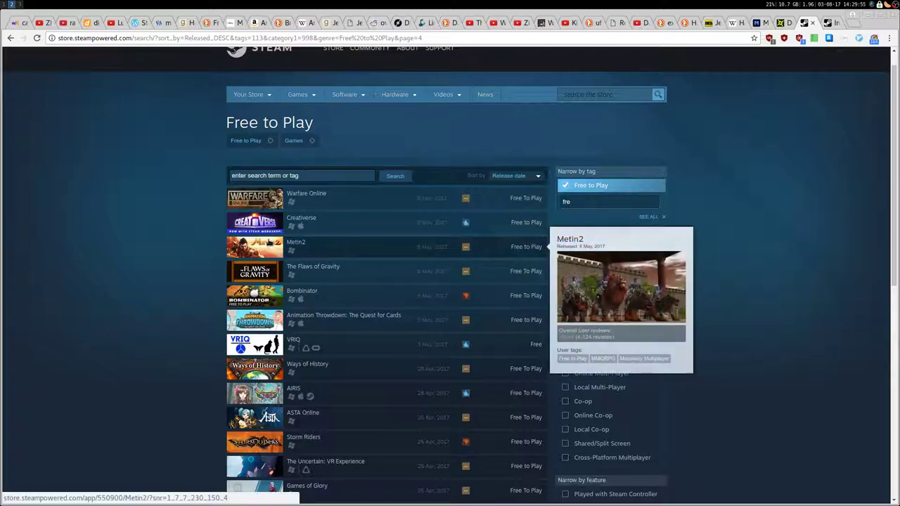
pyautogui.scroll(-9, 214, 296)
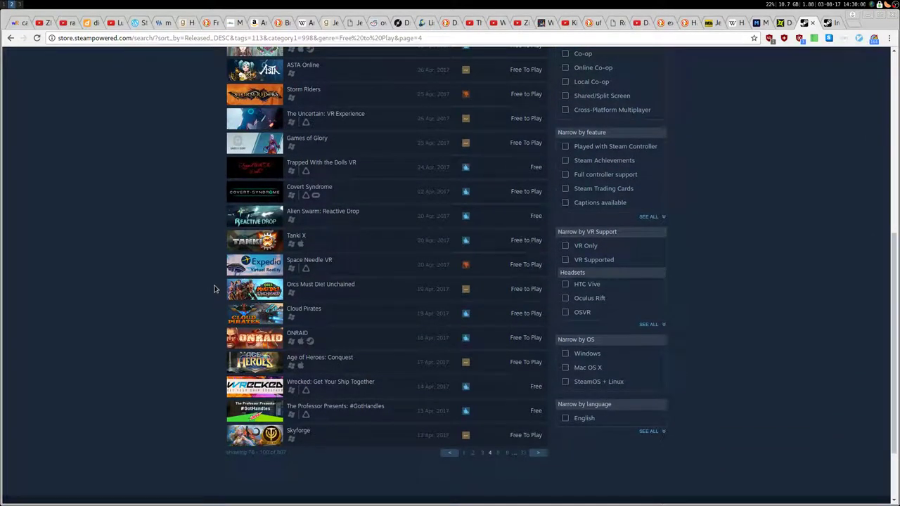
pyautogui.scroll(-3, 218, 298)
pyautogui.scroll(2, 407, 364)
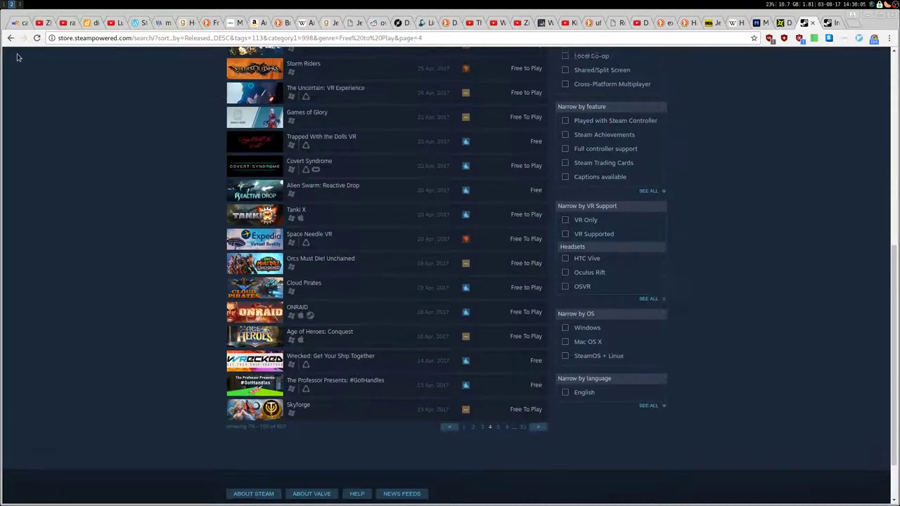
# Step: Go back through the browsing history to page 58 of the demos listing sorted by release date
pyautogui.rightClick(9, 39)
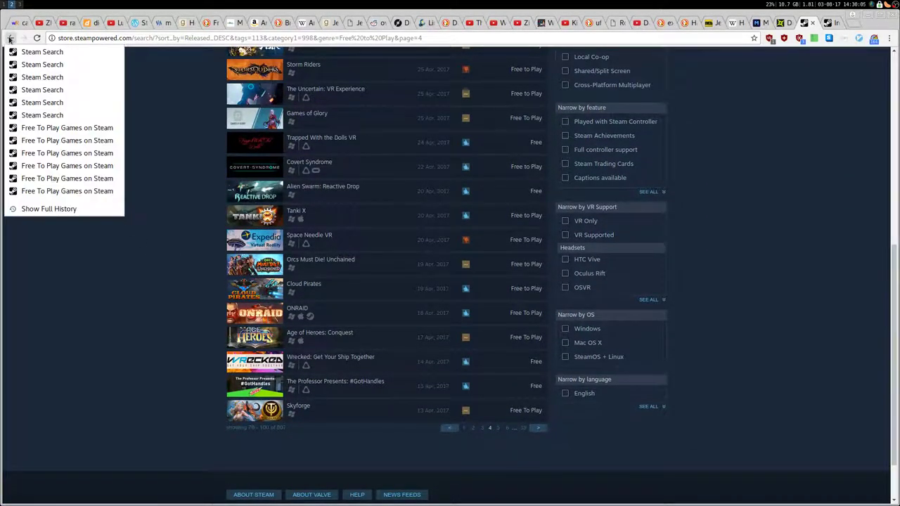
pyautogui.click(58, 101)
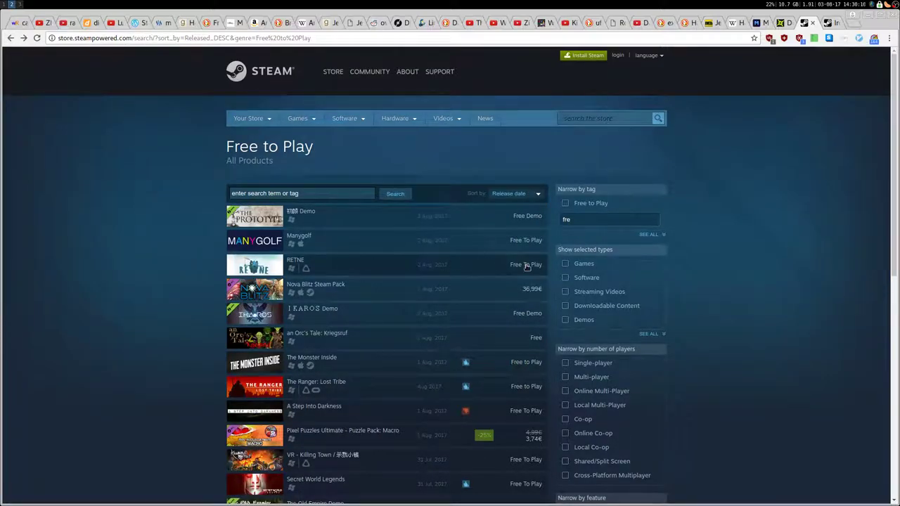
pyautogui.rightClick(7, 39)
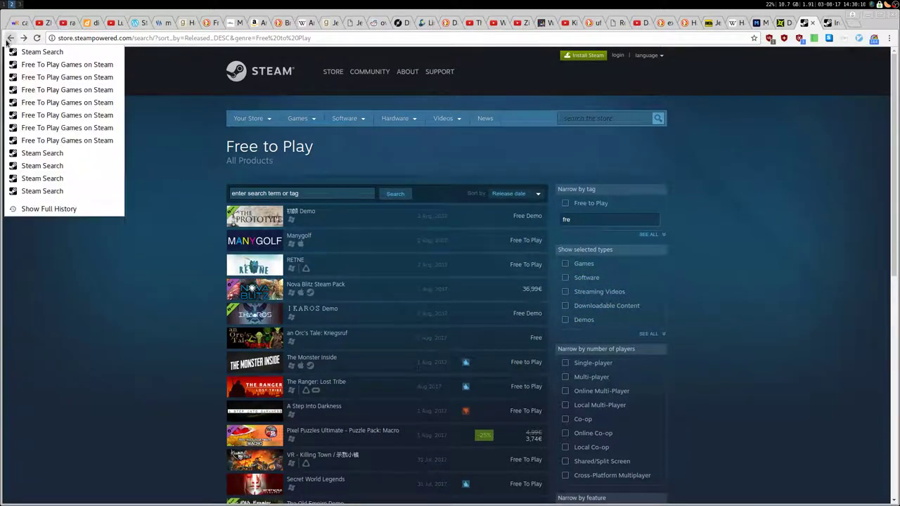
pyautogui.click(61, 155)
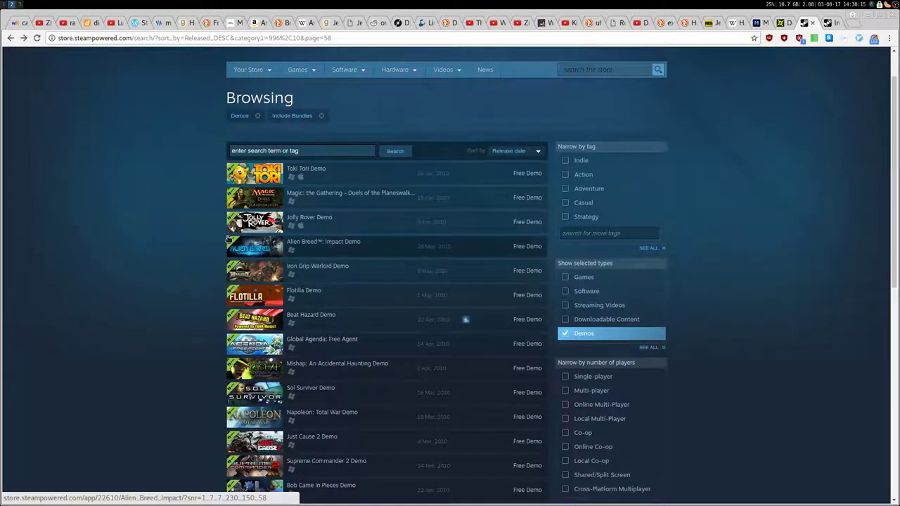
# Step: Look through the demos on page 58 and the preceding page 57, down to Mass Effect 2 Demo
pyautogui.scroll(-4, 479, 294)
pyautogui.scroll(-5, 485, 317)
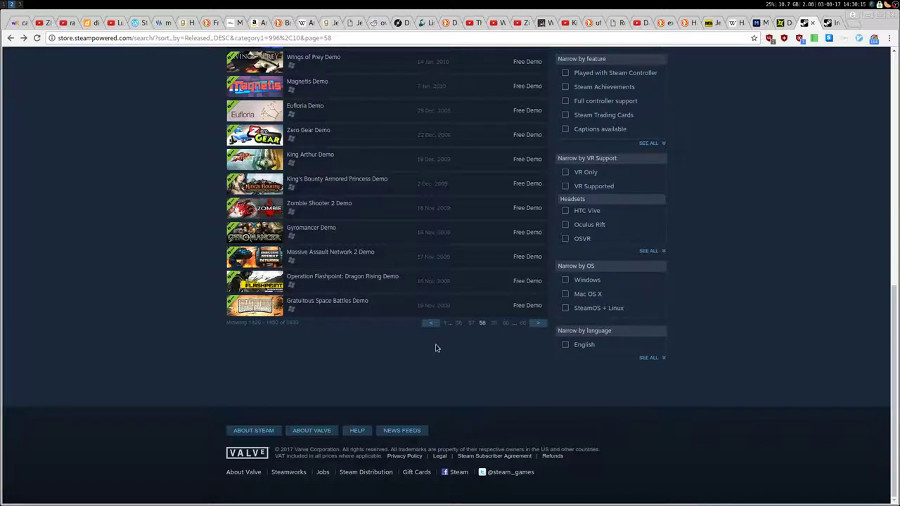
pyautogui.click(430, 323)
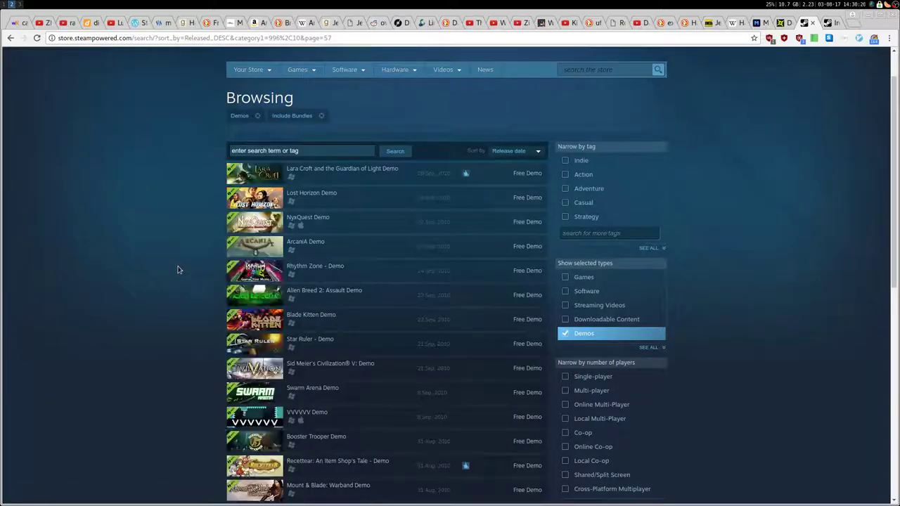
pyautogui.scroll(-5, 196, 292)
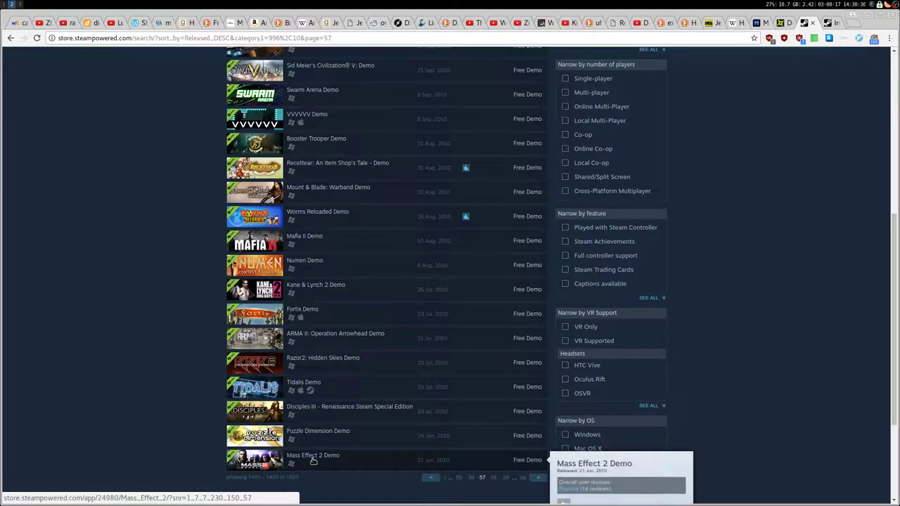
# Step: Switch to the terminal, recall the Wine command that starts Steam.exe and remove its -no-cef-sandbox option
pyautogui.click(5, 4)
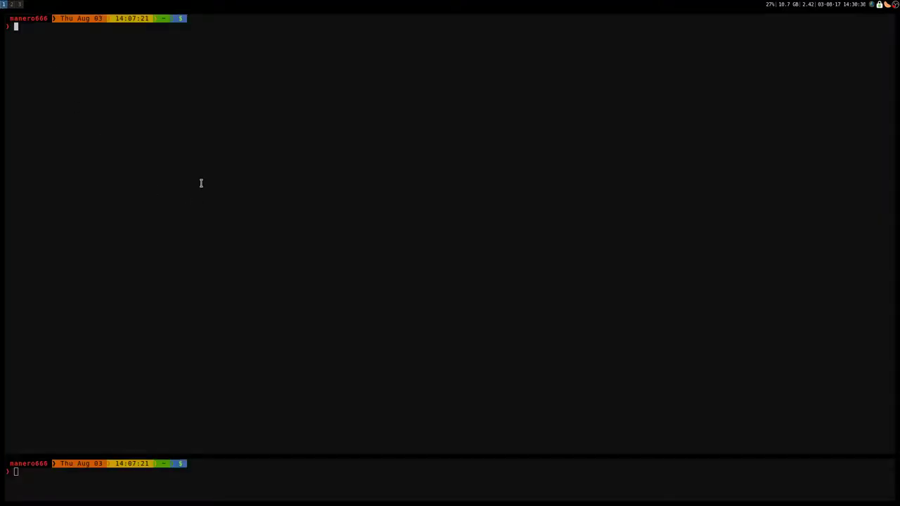
pyautogui.press('Up')
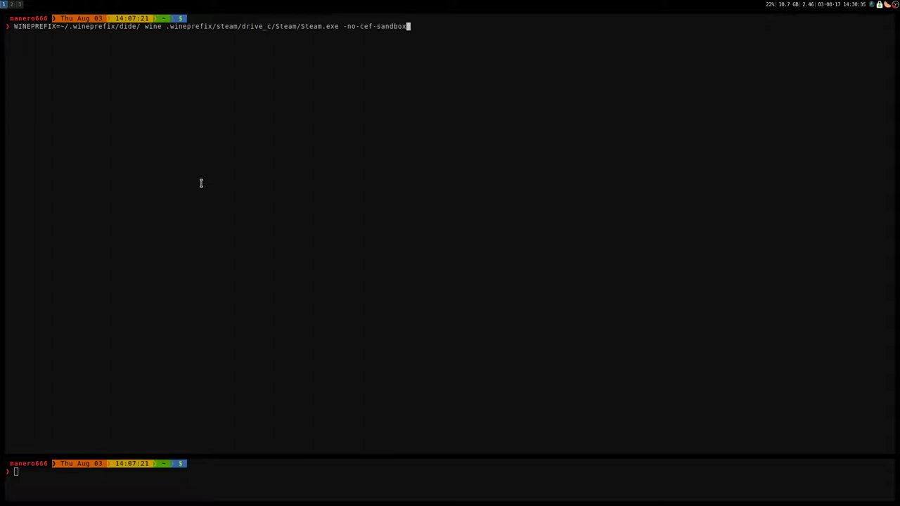
pyautogui.press('BackSpace')
pyautogui.press('BackSpace')
pyautogui.press('BackSpace')
pyautogui.press('BackSpace')
pyautogui.press('BackSpace')
pyautogui.press('BackSpace')
pyautogui.press('BackSpace')
pyautogui.press('BackSpace')
pyautogui.press('BackSpace')
pyautogui.press('BackSpace')
pyautogui.press('BackSpace')
pyautogui.press('BackSpace')
pyautogui.press('BackSpace')
pyautogui.press('BackSpace')
pyautogui.press('BackSpace')
# Step: Run the edited Wine command to launch Steam
pyautogui.moveTo(12, 26); pyautogui.dragTo(305, 27)
pyautogui.click(305, 28)
pyautogui.doubleClick(309, 26)
pyautogui.click(337, 27)
pyautogui.press('Return')
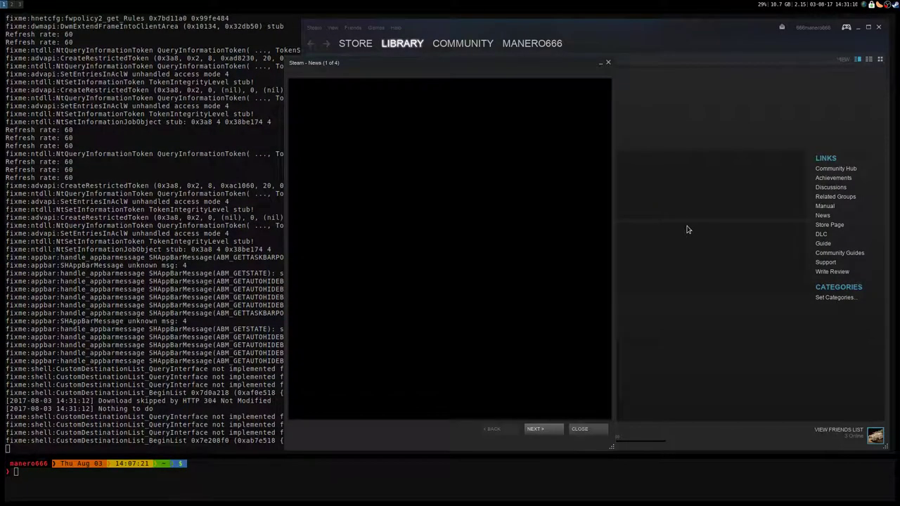
# Step: Move the Steam News window aside, page forward to its third item and close it
pyautogui.moveTo(435, 64); pyautogui.dragTo(313, 61)
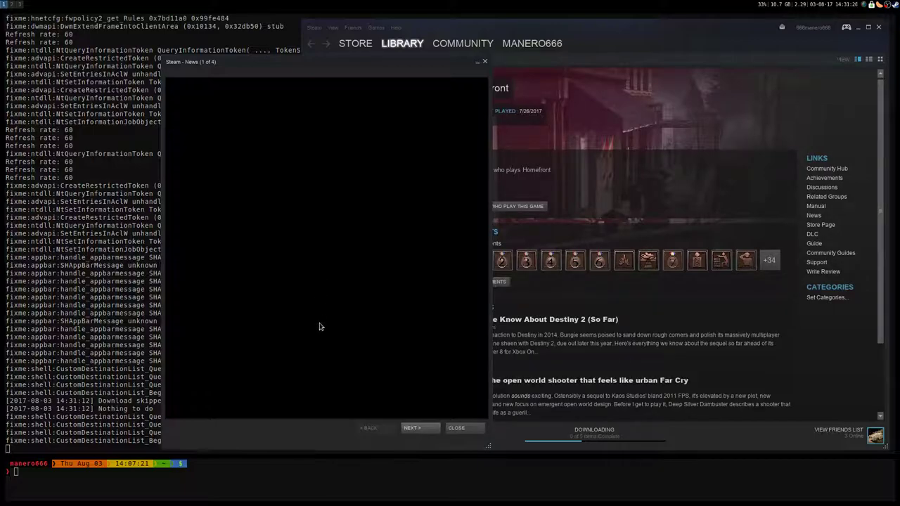
pyautogui.click(426, 430)
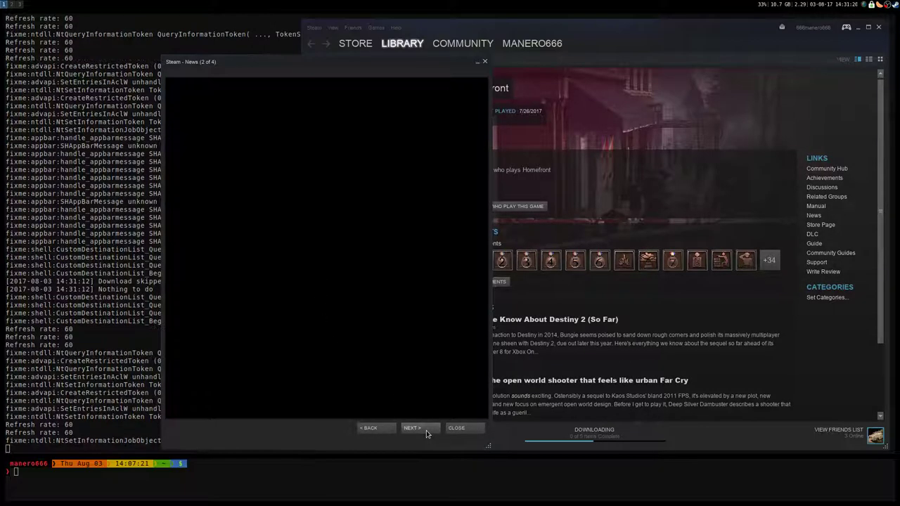
pyautogui.click(416, 428)
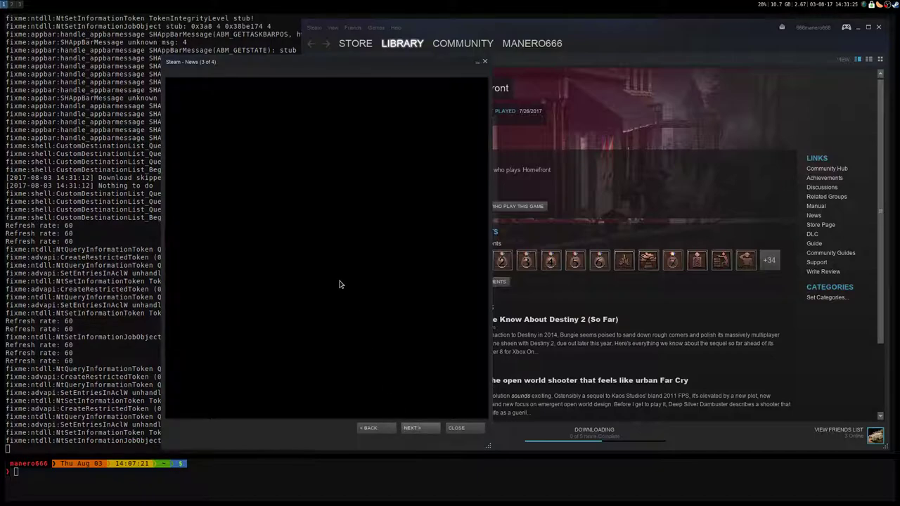
pyautogui.click(457, 428)
# Step: Open the Steam client's Store page, followed by its list of current downloads
pyautogui.click(357, 45)
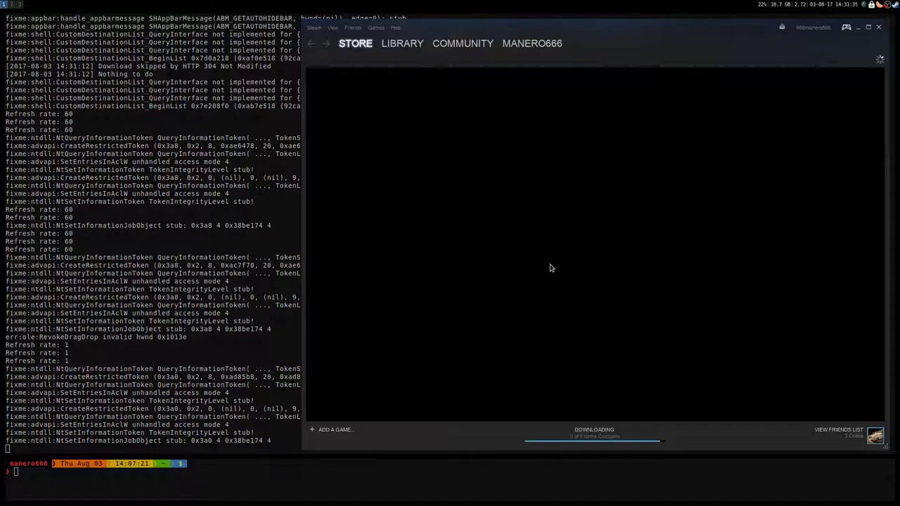
pyautogui.click(594, 430)
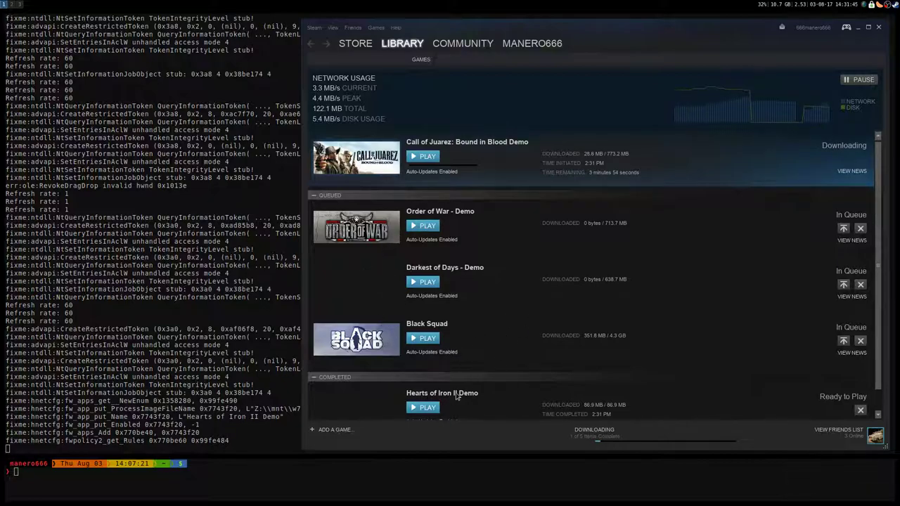
# Step: Close the Steam client window and exit the running Steam client completely
pyautogui.click(878, 27)
pyautogui.rightClick(888, 4)
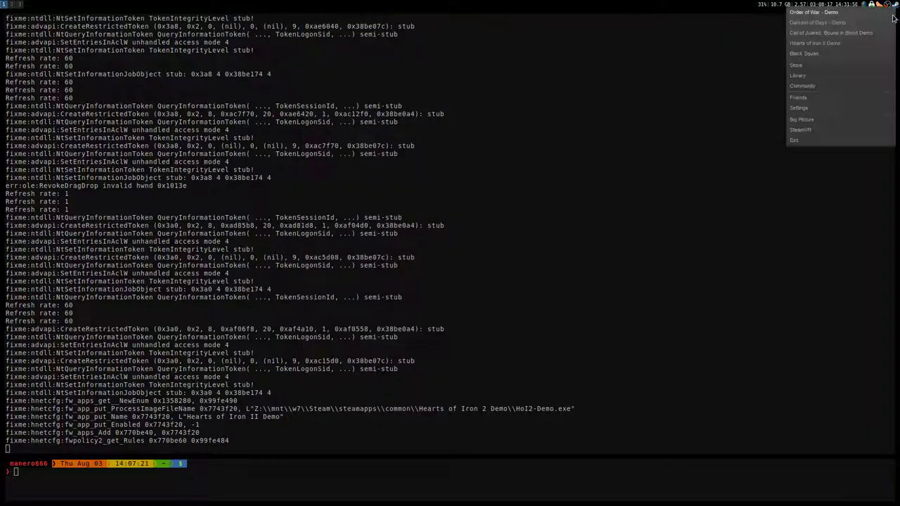
pyautogui.click(801, 140)
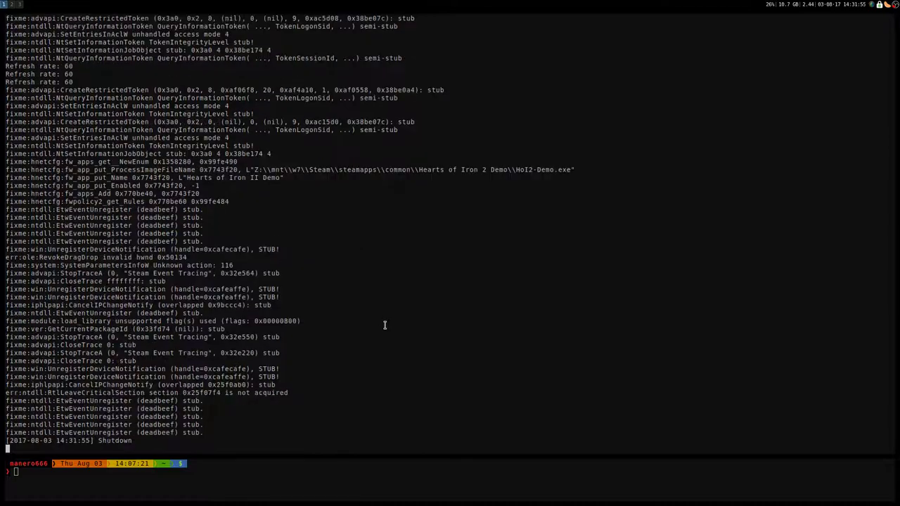
pyautogui.moveTo(99, 432); pyautogui.dragTo(132, 433)
pyautogui.click(195, 374)
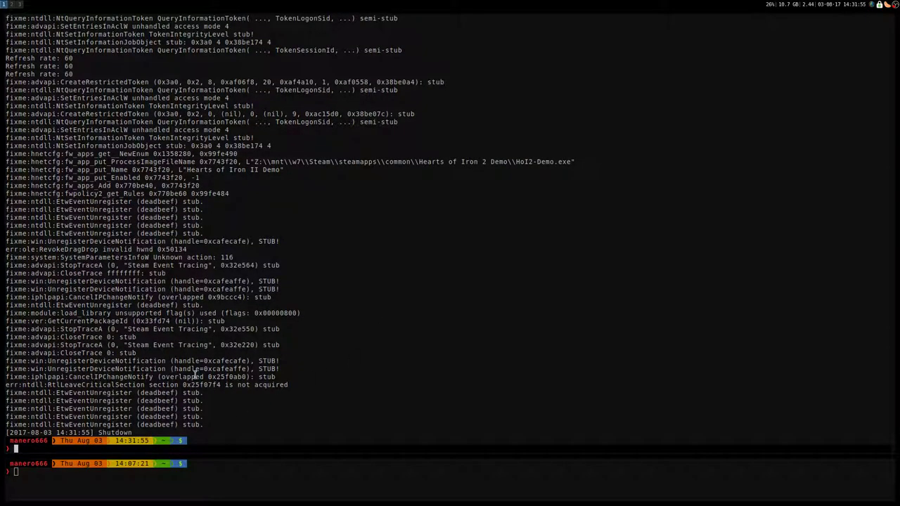
# Step: Clear the terminal, recall the Wine command for Steam.exe and run it with the -no-cef-sandbox and silent options added
pyautogui.hotkey('ctrl', 'l')
pyautogui.press('Up')
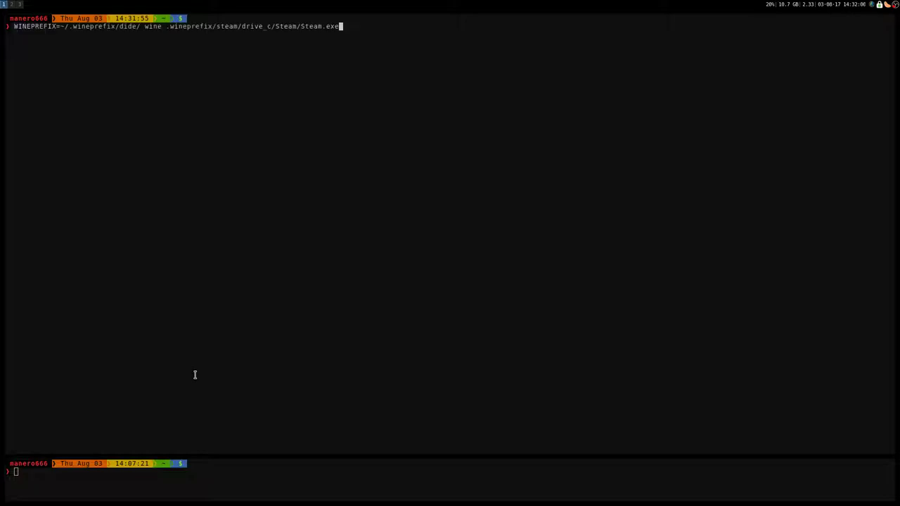
pyautogui.write('-no-cef-sandbox')
pyautogui.moveTo(345, 27); pyautogui.dragTo(401, 28)
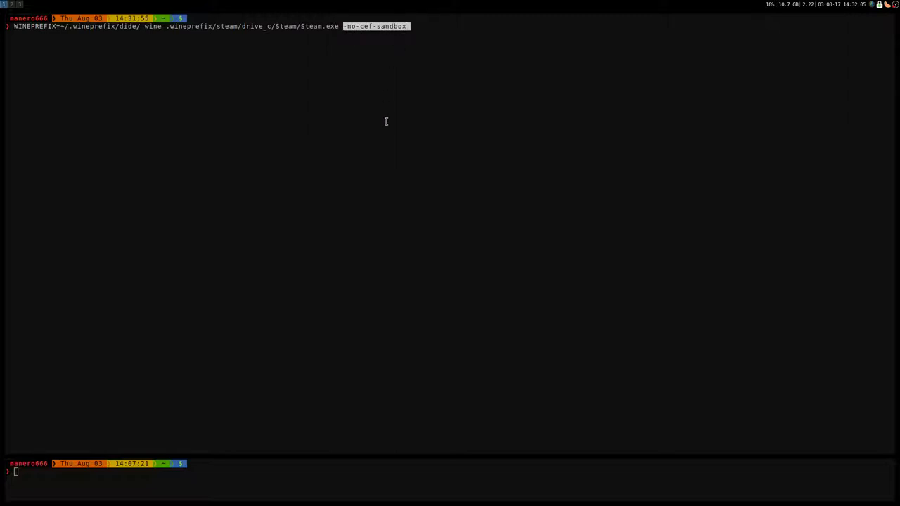
pyautogui.click(393, 56)
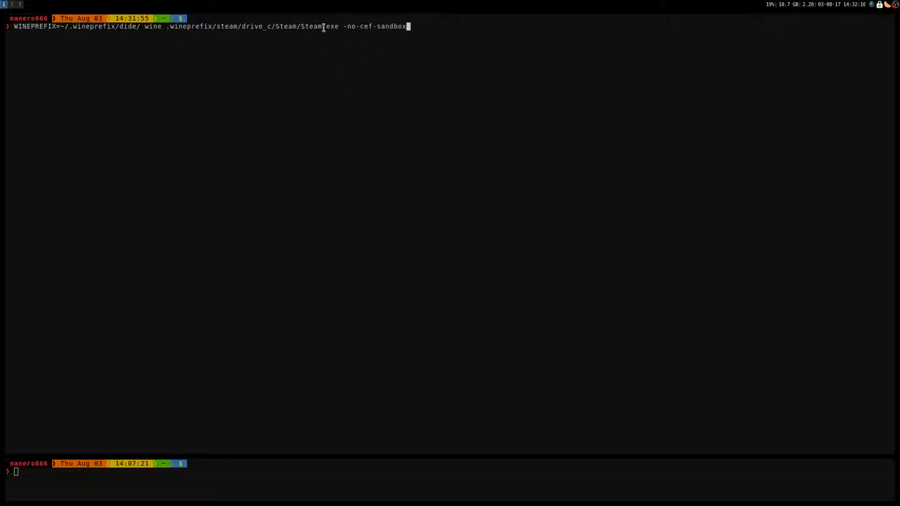
pyautogui.write('silent')
pyautogui.press('Return')
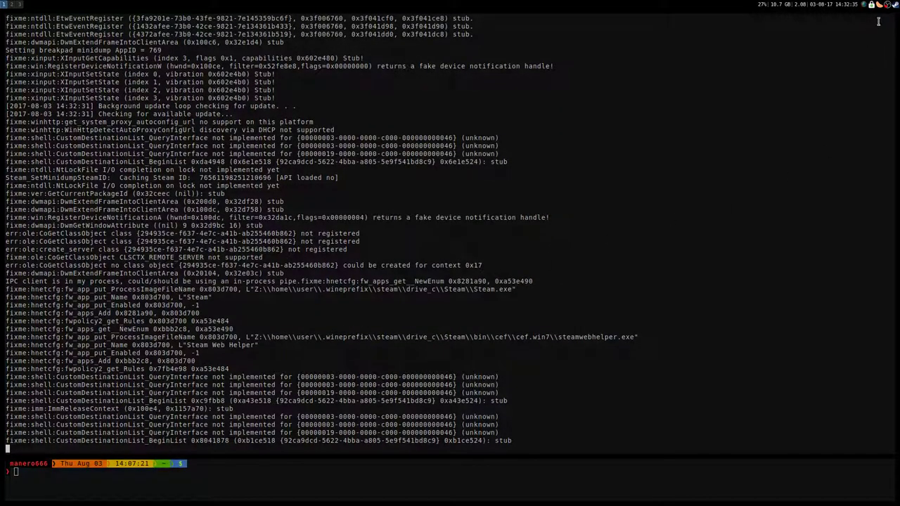
# Step: Bring up the Steam client window once it is running and shift it slightly down and to the left
pyautogui.moveTo(896, 9)
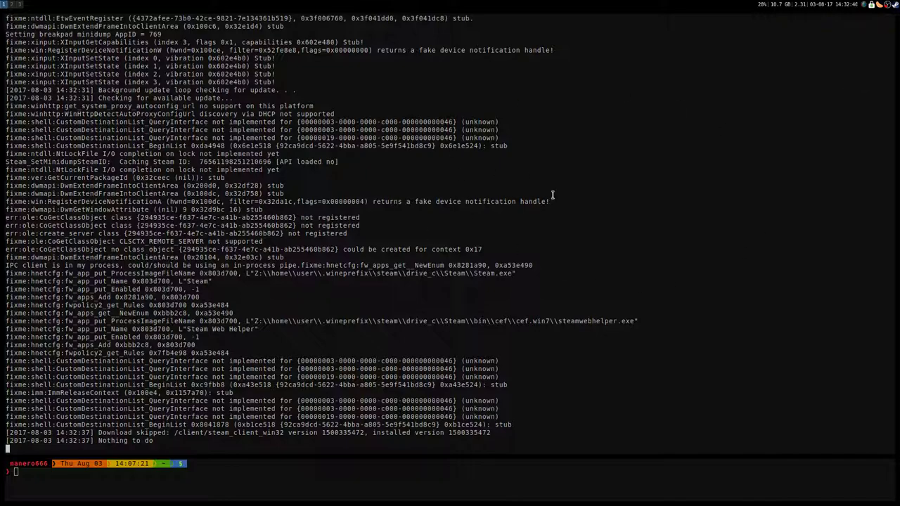
pyautogui.click(896, 9)
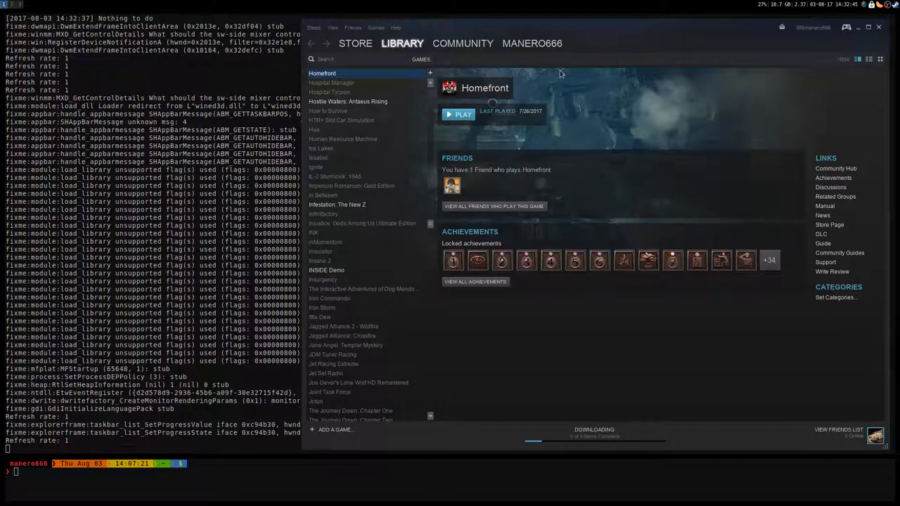
pyautogui.moveTo(592, 22); pyautogui.dragTo(575, 32)
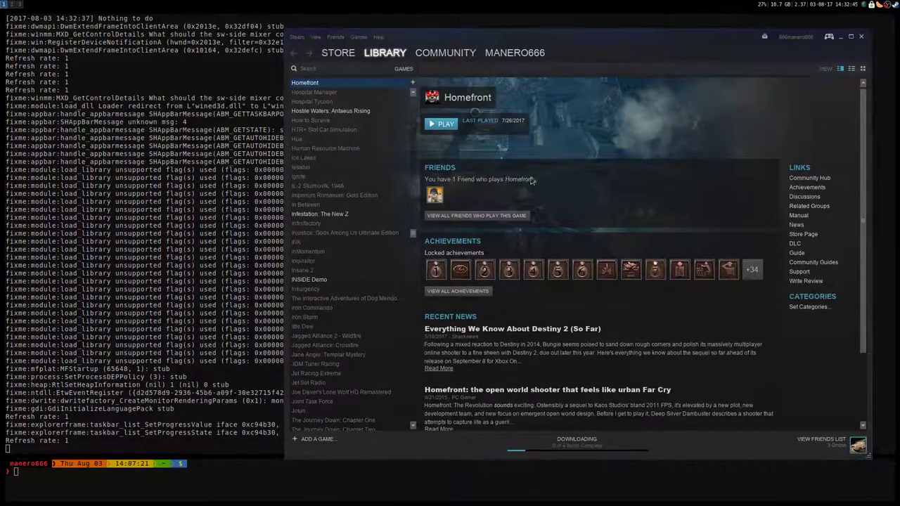
# Step: Open the client's Store page and look over its front page down to the community recommendations and back up
pyautogui.click(338, 54)
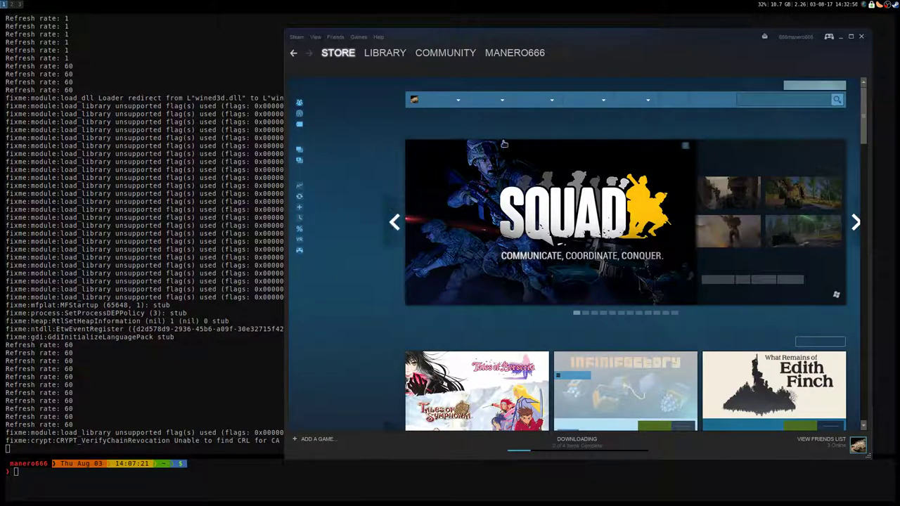
pyautogui.scroll(-8, 562, 290)
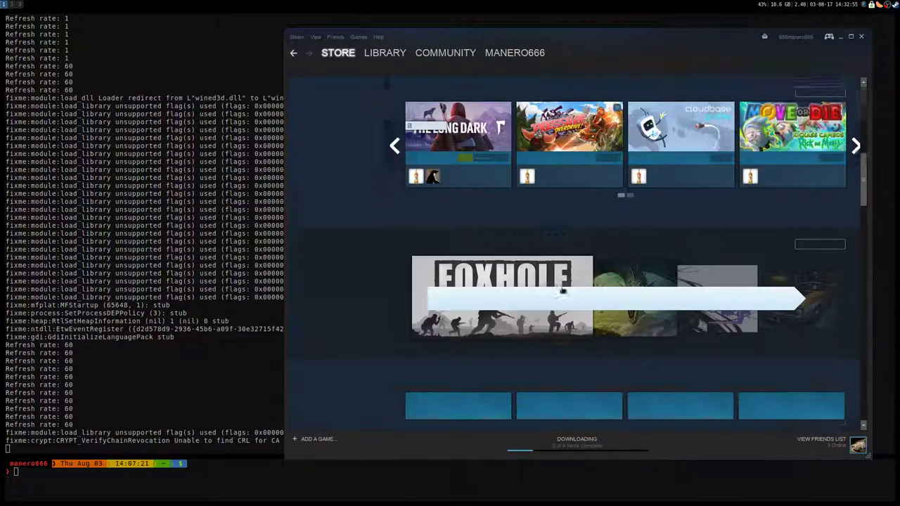
pyautogui.scroll(-5, 562, 290)
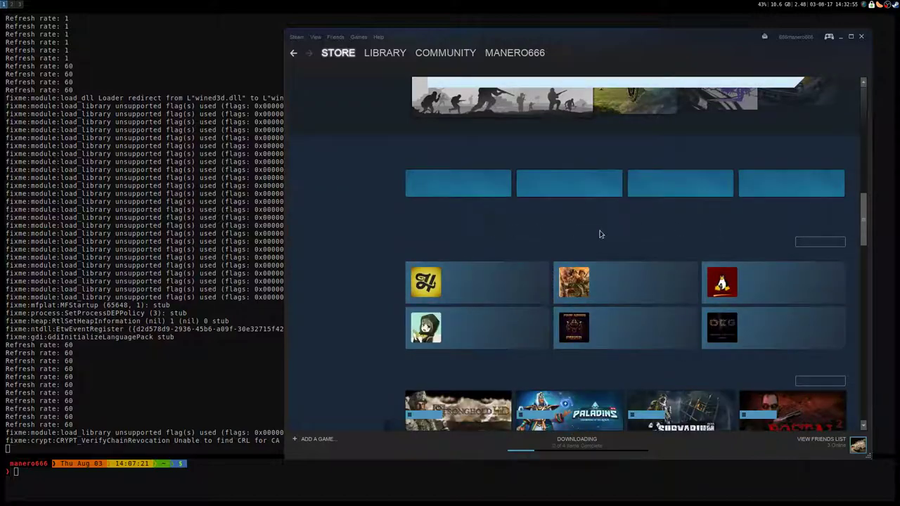
pyautogui.moveTo(864, 215); pyautogui.dragTo(854, 326)
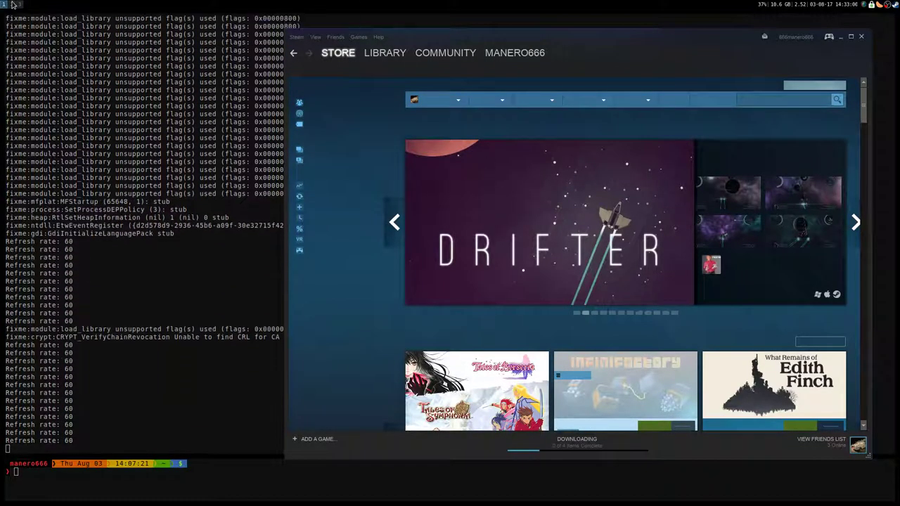
# Step: Check the demo list in the browser for a title, and search the Steam client's store for "mass effect"
pyautogui.click(12, 4)
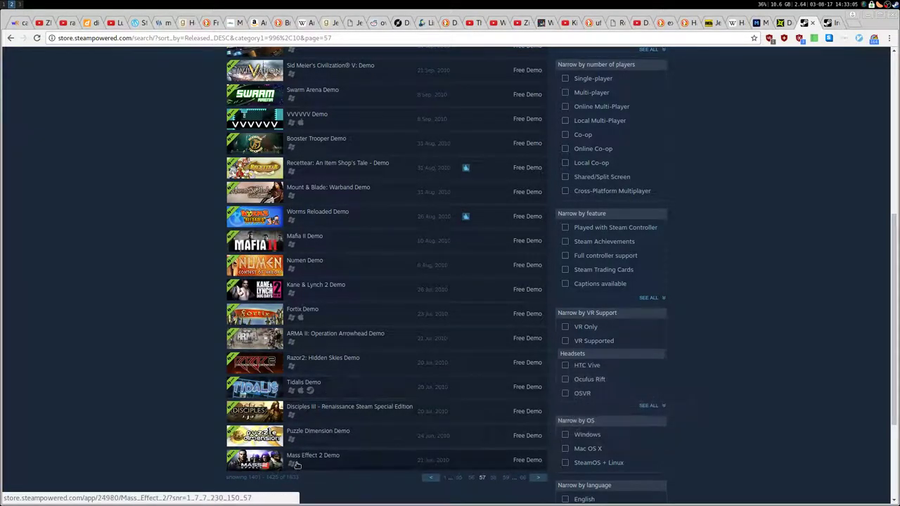
pyautogui.press('super+1')
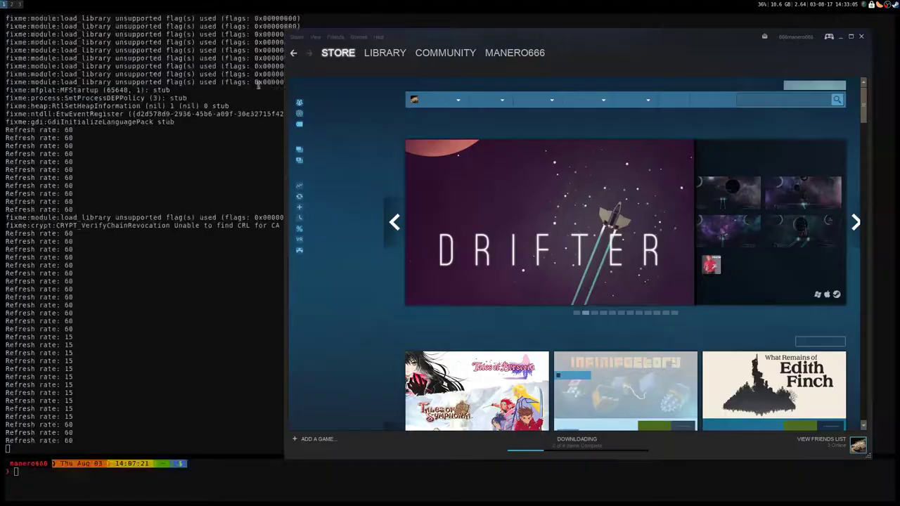
pyautogui.click(747, 98)
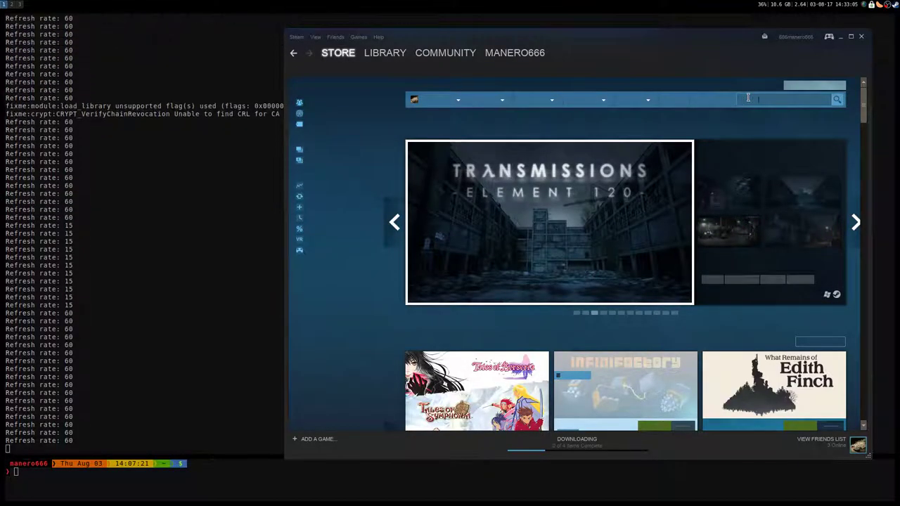
pyautogui.write('mass effect')
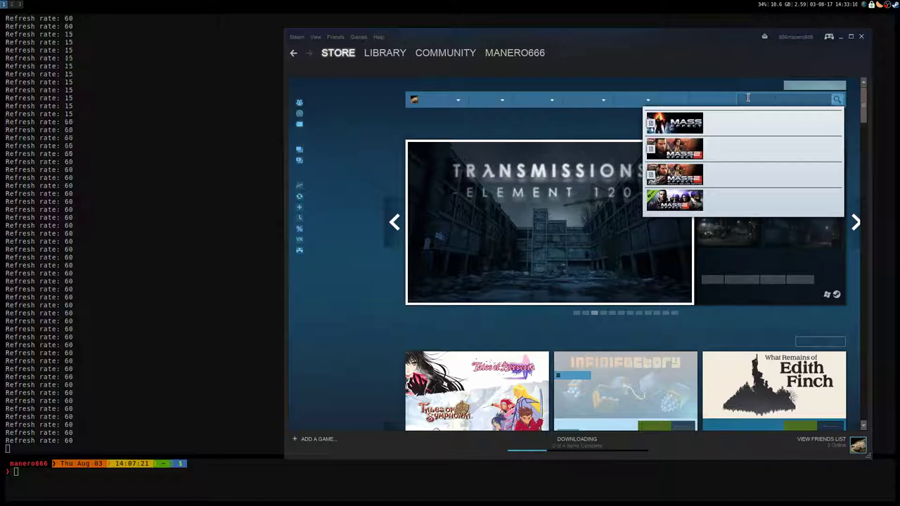
# Step: Open the Mass Effect 2 demo from the search suggestions and view its store page down to the purchase options
pyautogui.press('Down')
pyautogui.press('Down')
pyautogui.press('Down')
pyautogui.press('Down')
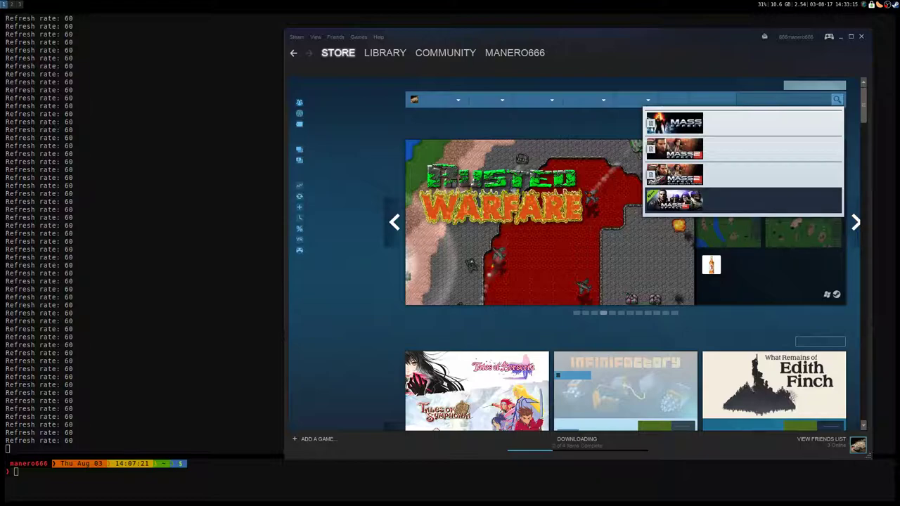
pyautogui.press('Return')
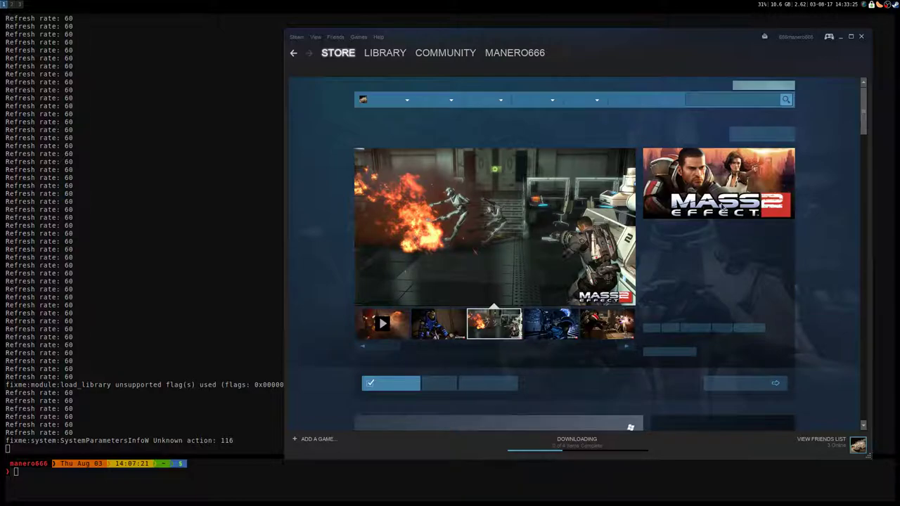
pyautogui.scroll(-5, 805, 211)
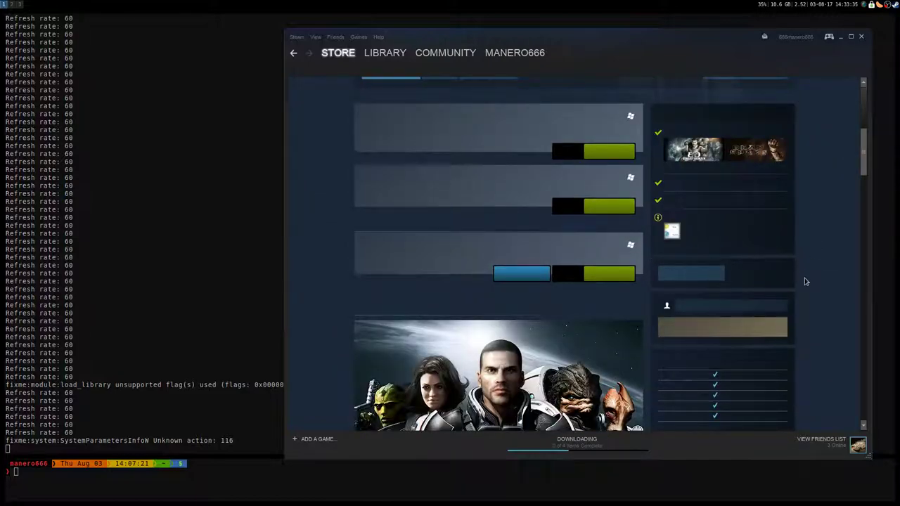
# Step: Switch to the browser and open the Mass Effect 2 Demo's store page in a new tab, down to its demo download
pyautogui.click(13, 4)
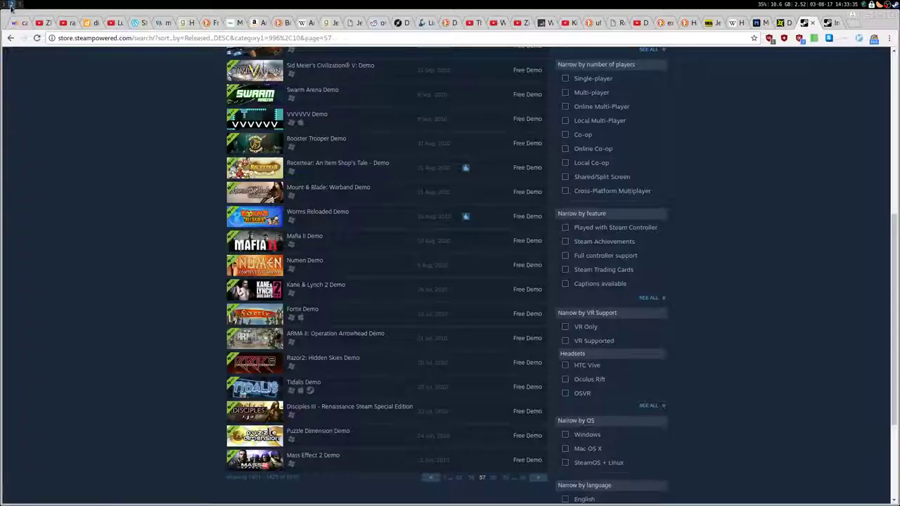
pyautogui.click(492, 458)
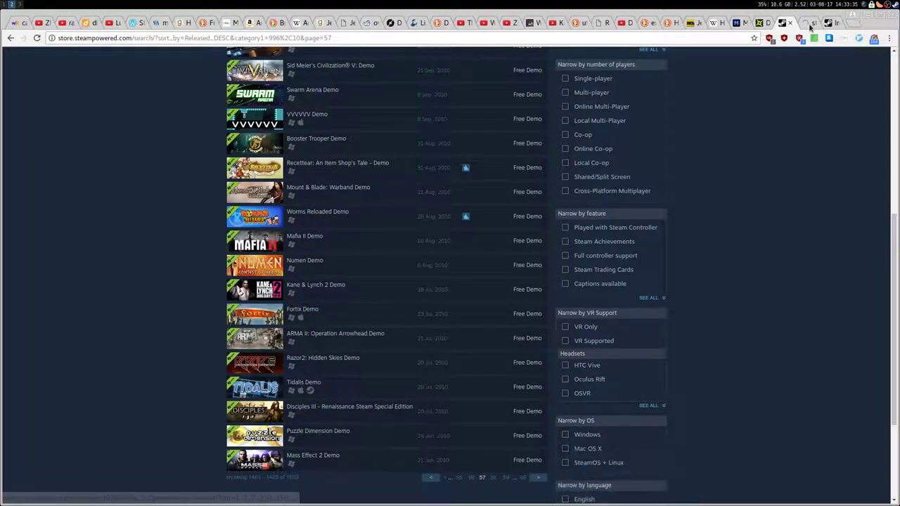
pyautogui.scroll(-4, 709, 237)
pyautogui.scroll(-4, 708, 236)
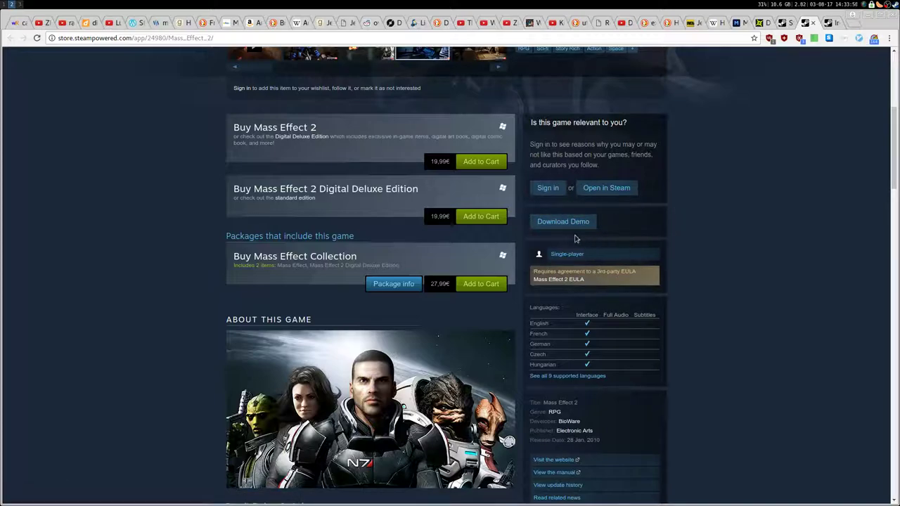
# Step: Request the Mass Effect 2 demo download, start its installation under Z:\mnt\w7\Steam and return to the browser
pyautogui.click(550, 224)
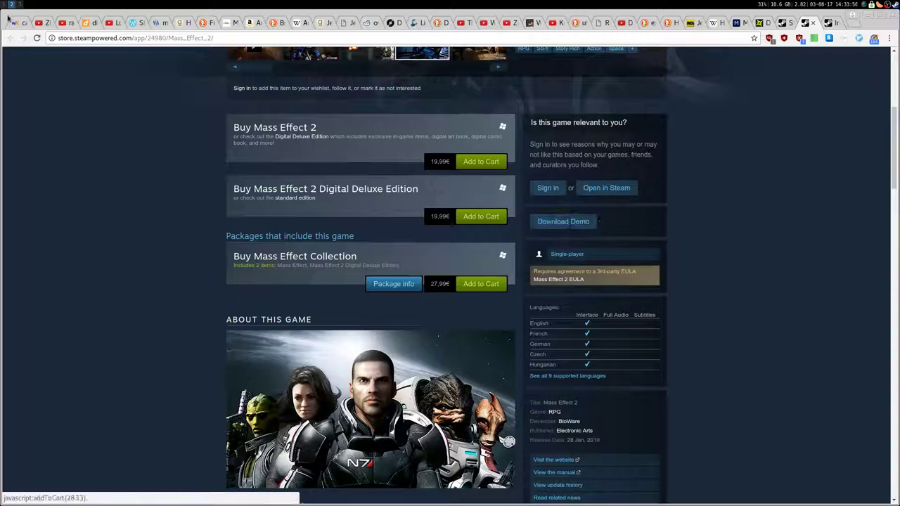
pyautogui.click(675, 275)
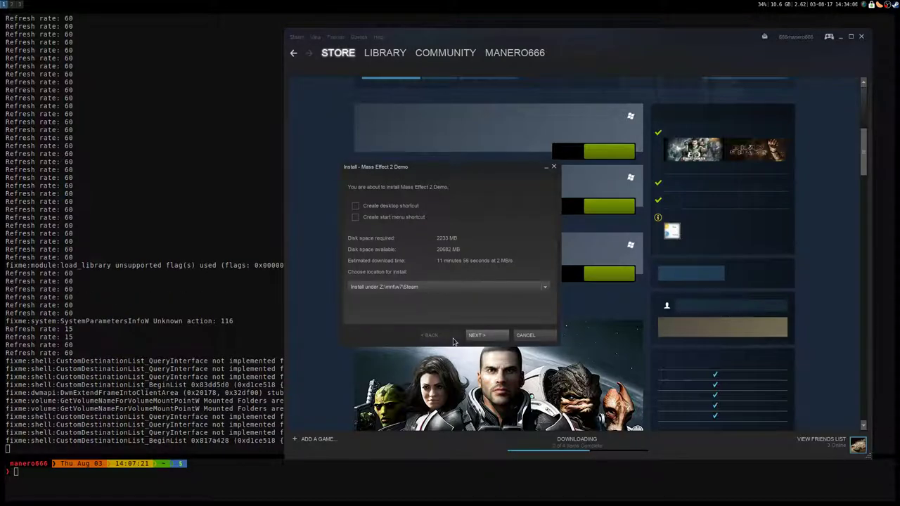
pyautogui.click(475, 335)
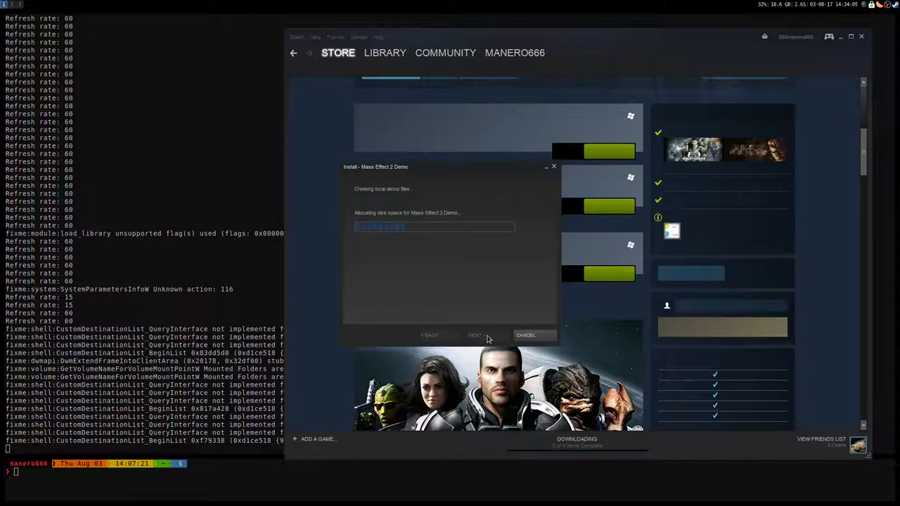
pyautogui.press('super+2')
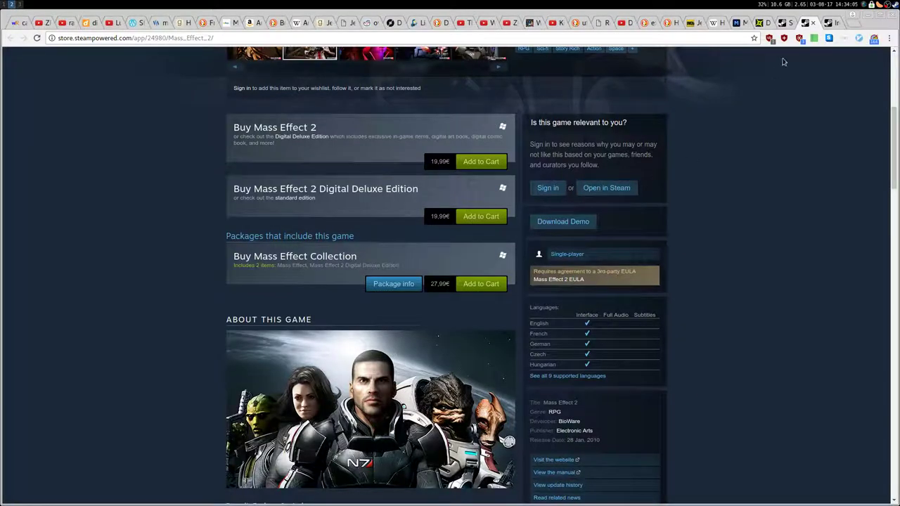